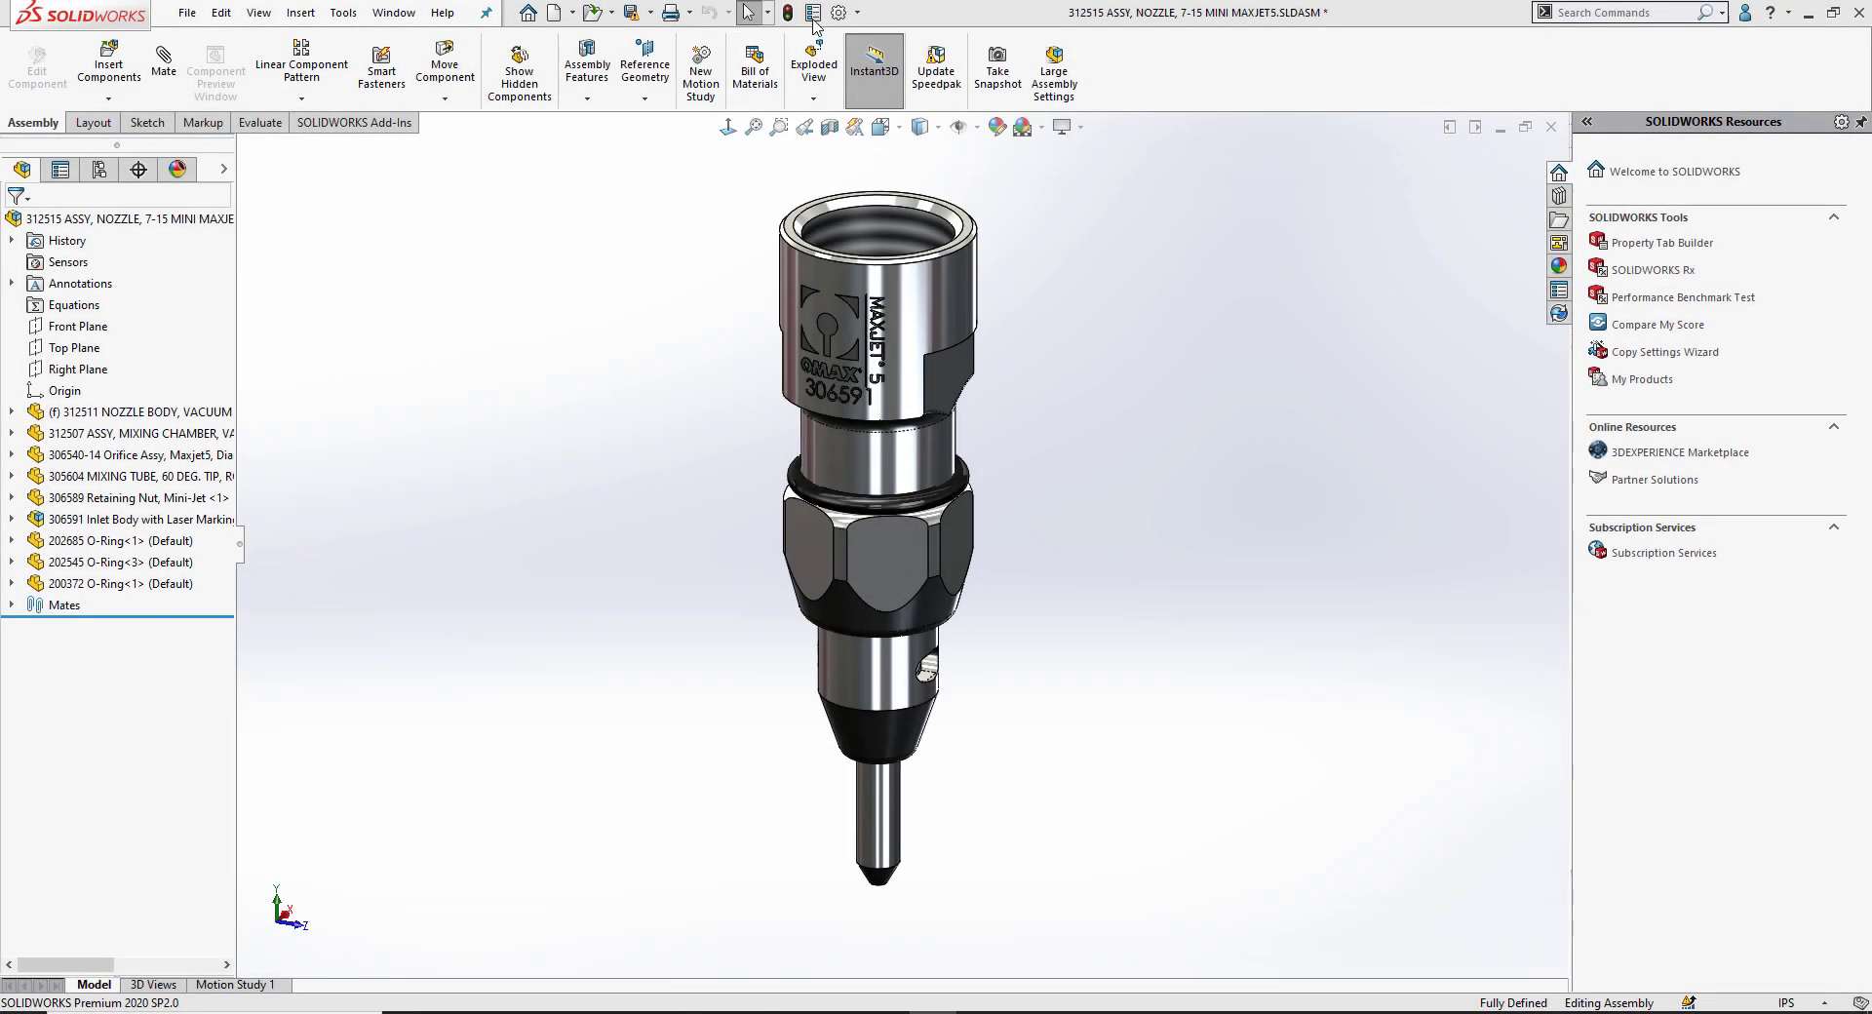
- Add a Text custom property named WATERMARK with value 'IN PROGRESS - DO NOT MANUFACTURE'
{"action": "left_click", "coordinate": [813, 13]}
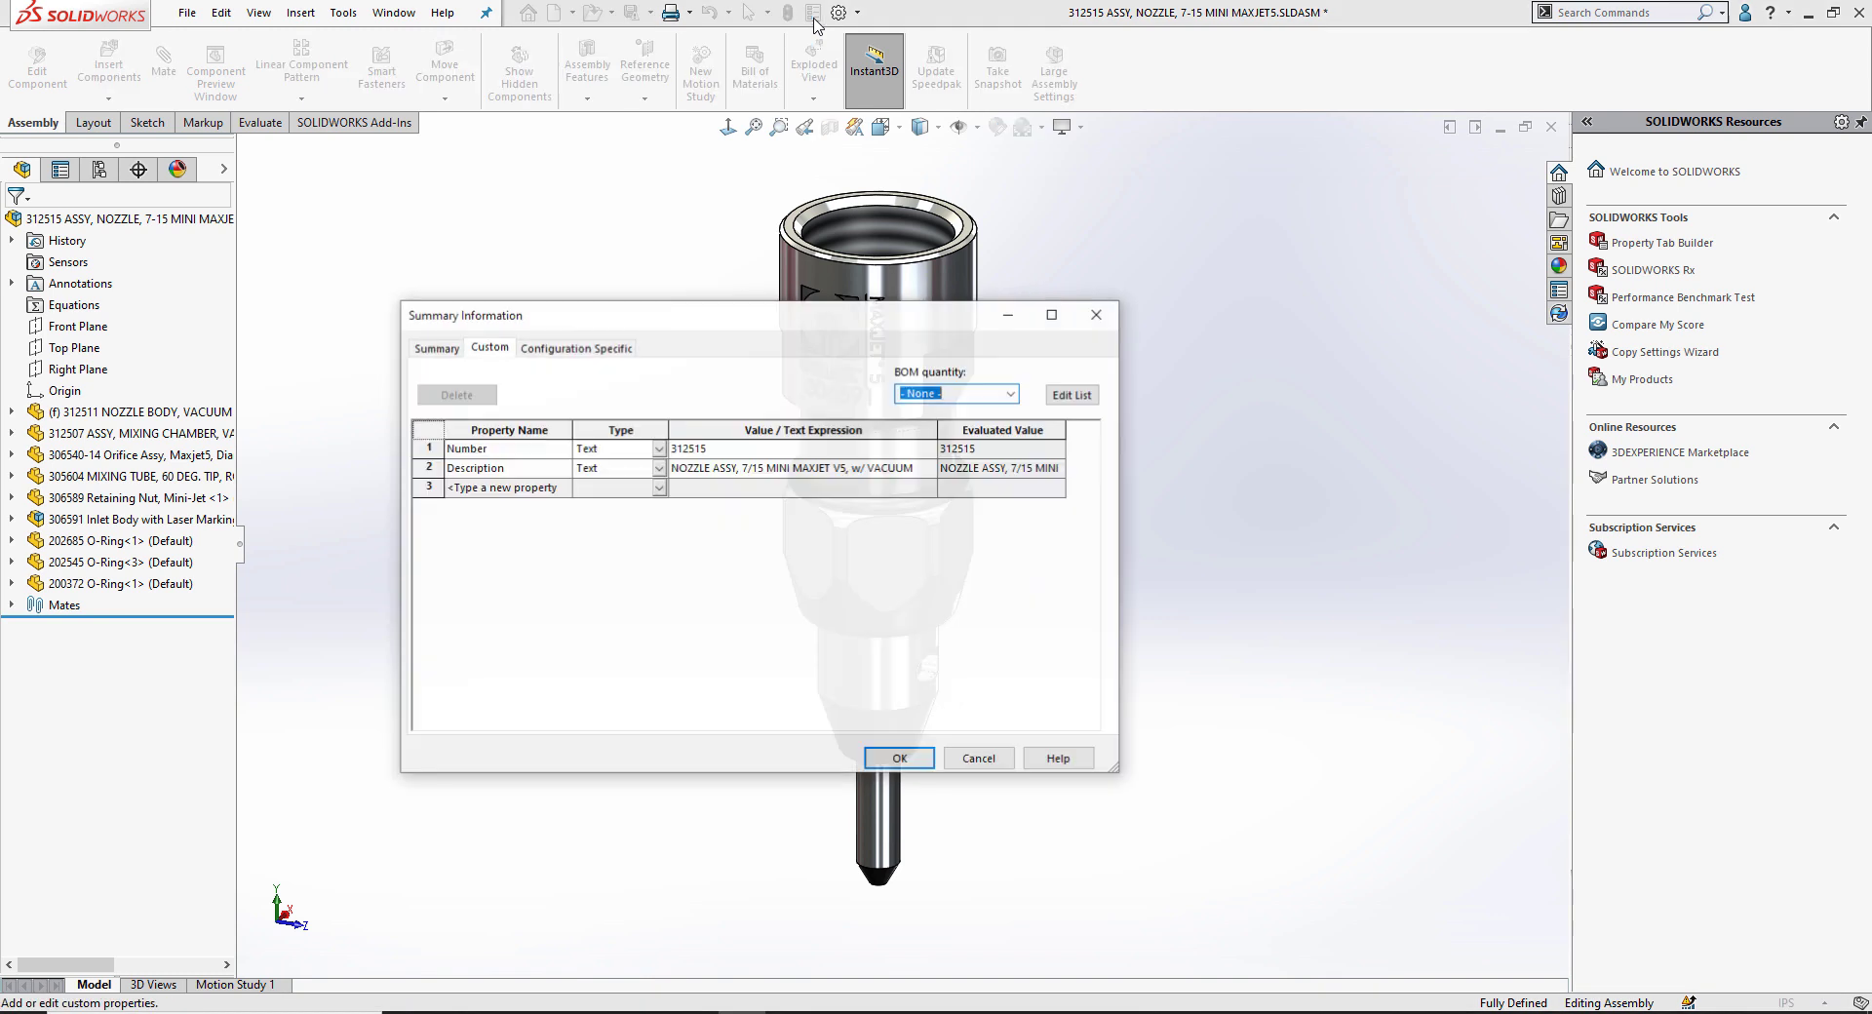
{"action": "left_click", "coordinate": [538, 489]}
{"action": "type", "text": "WATERMARK"}
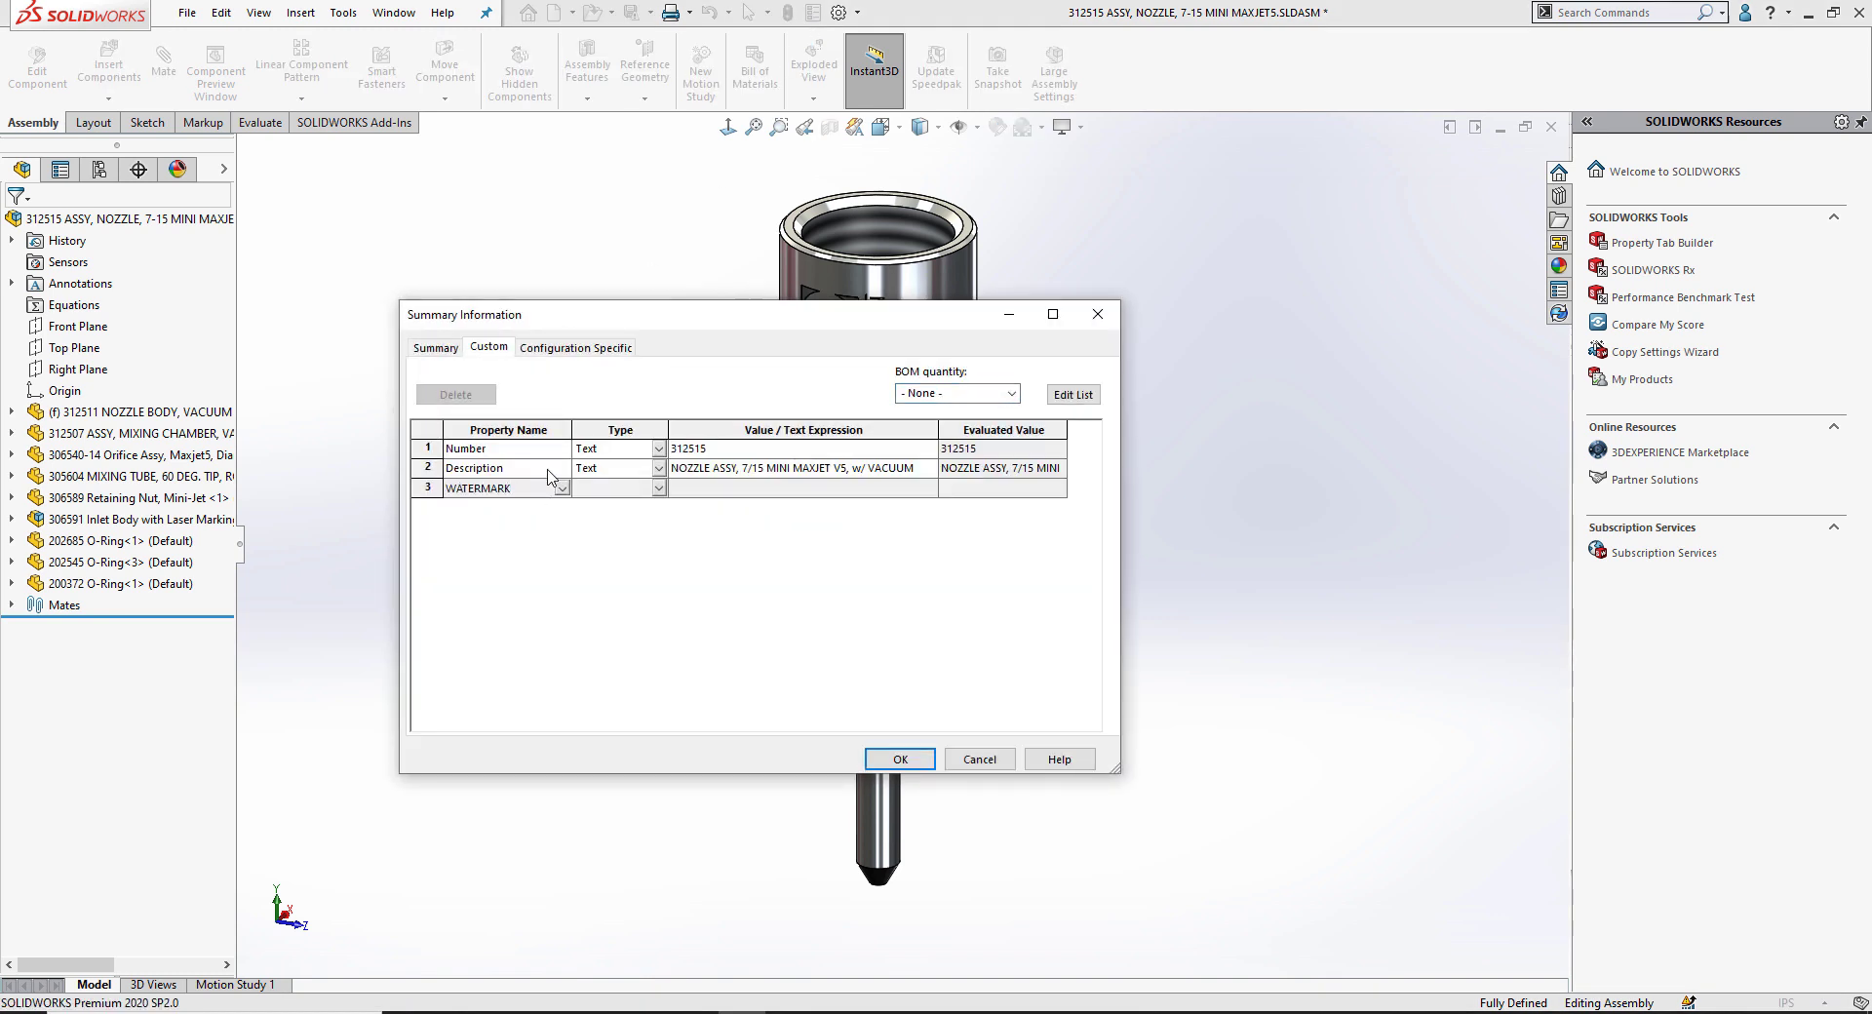
{"action": "key", "text": "Tab"}
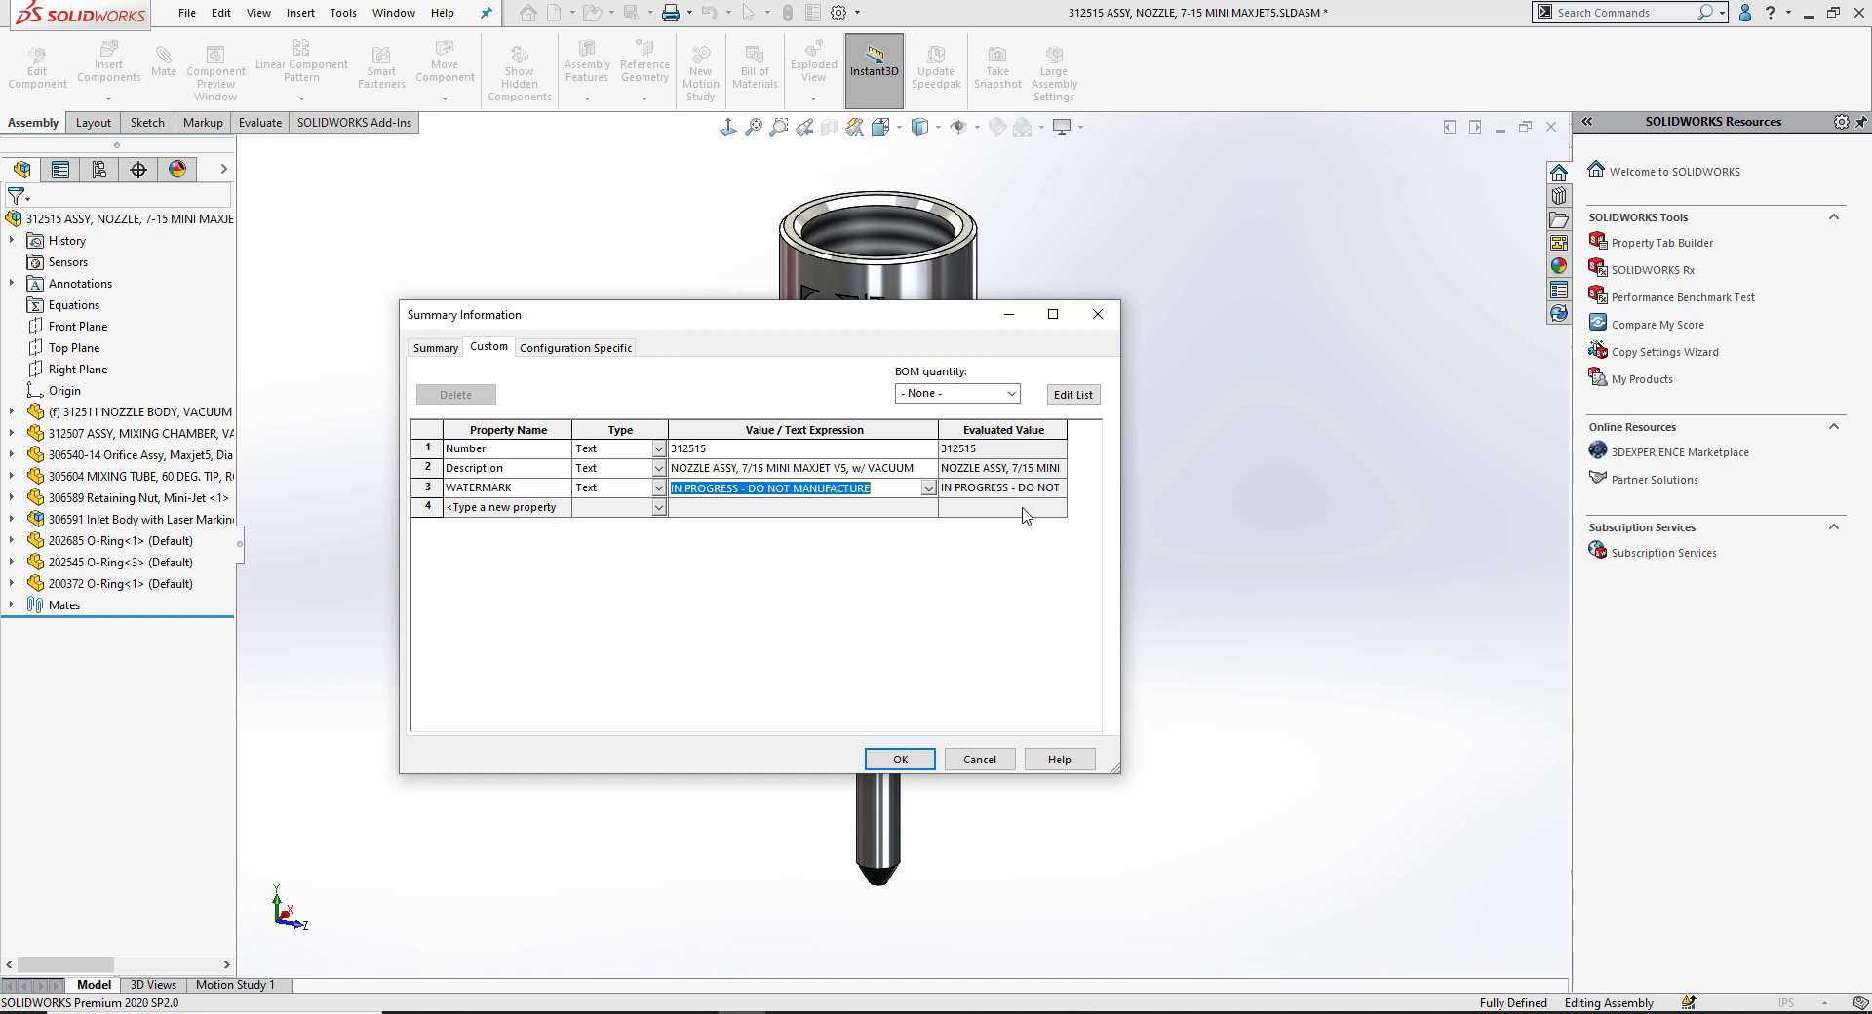
{"action": "left_click", "coordinate": [900, 758]}
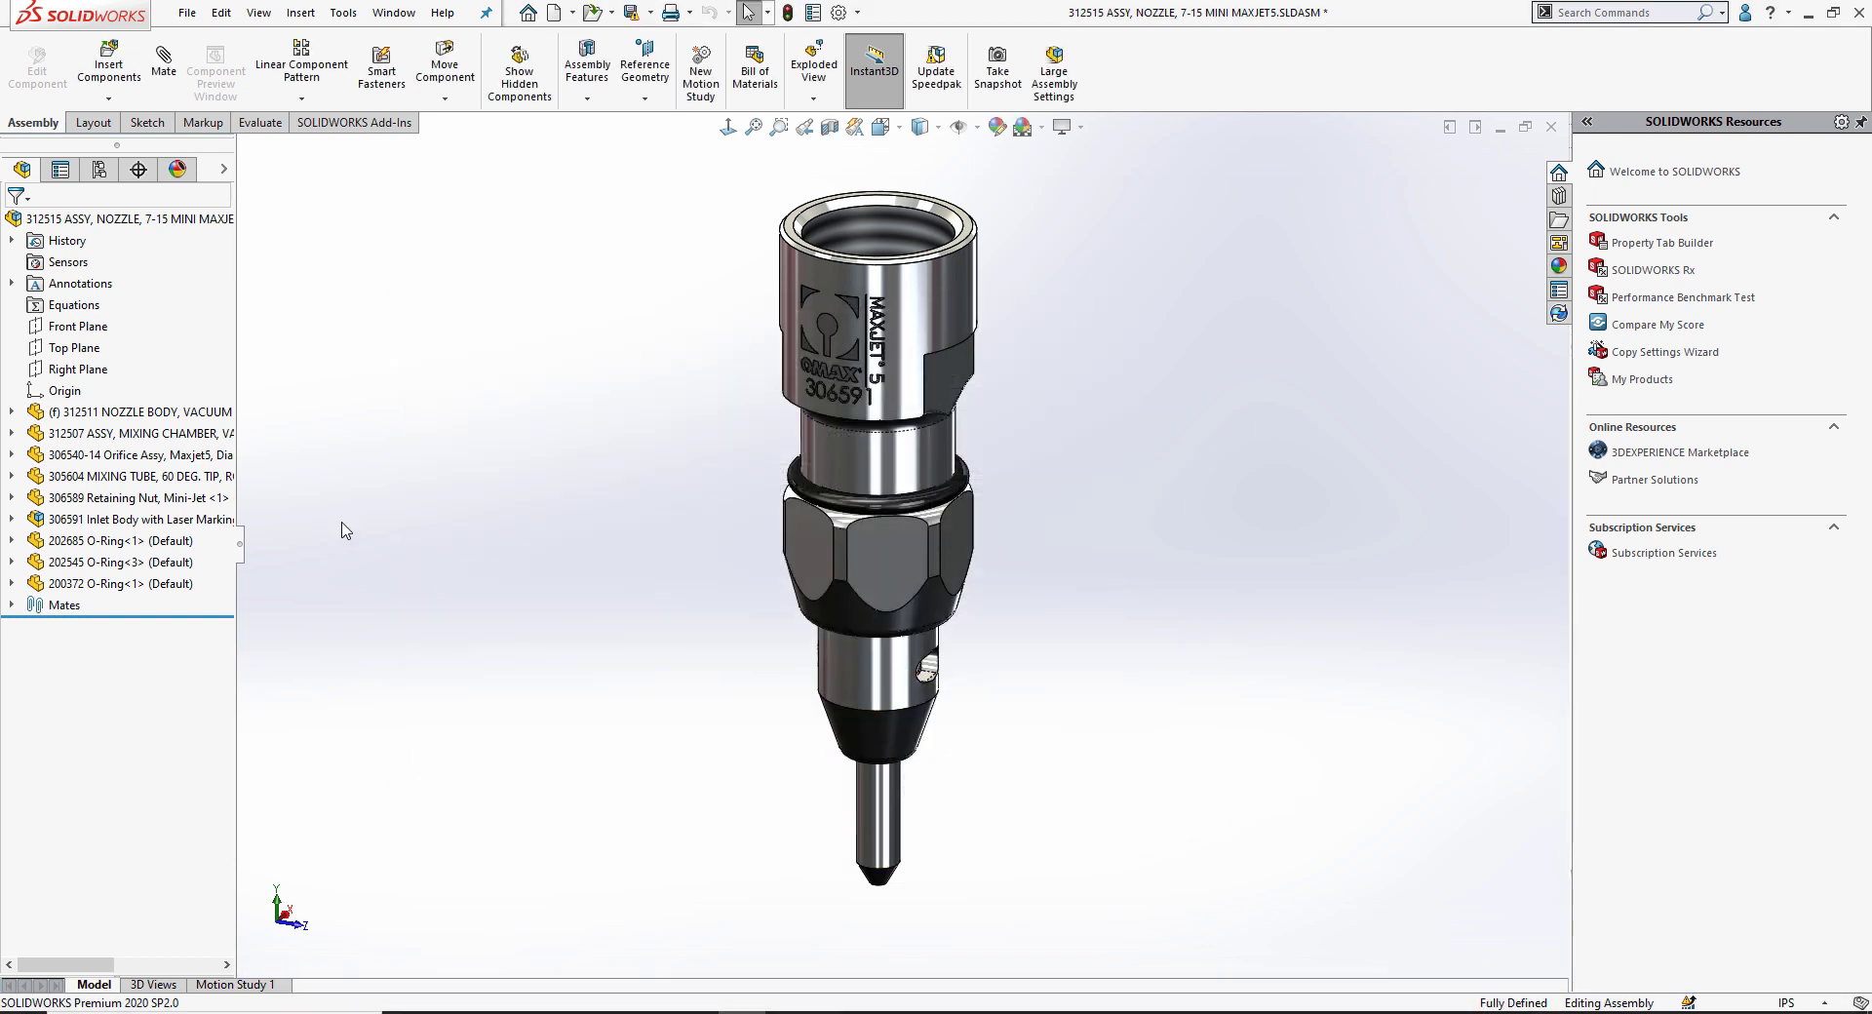
- Expand the assembly's Annotations and Notes folders and inspect the Notes Area options
{"action": "left_click", "coordinate": [12, 282]}
{"action": "left_click", "coordinate": [34, 304]}
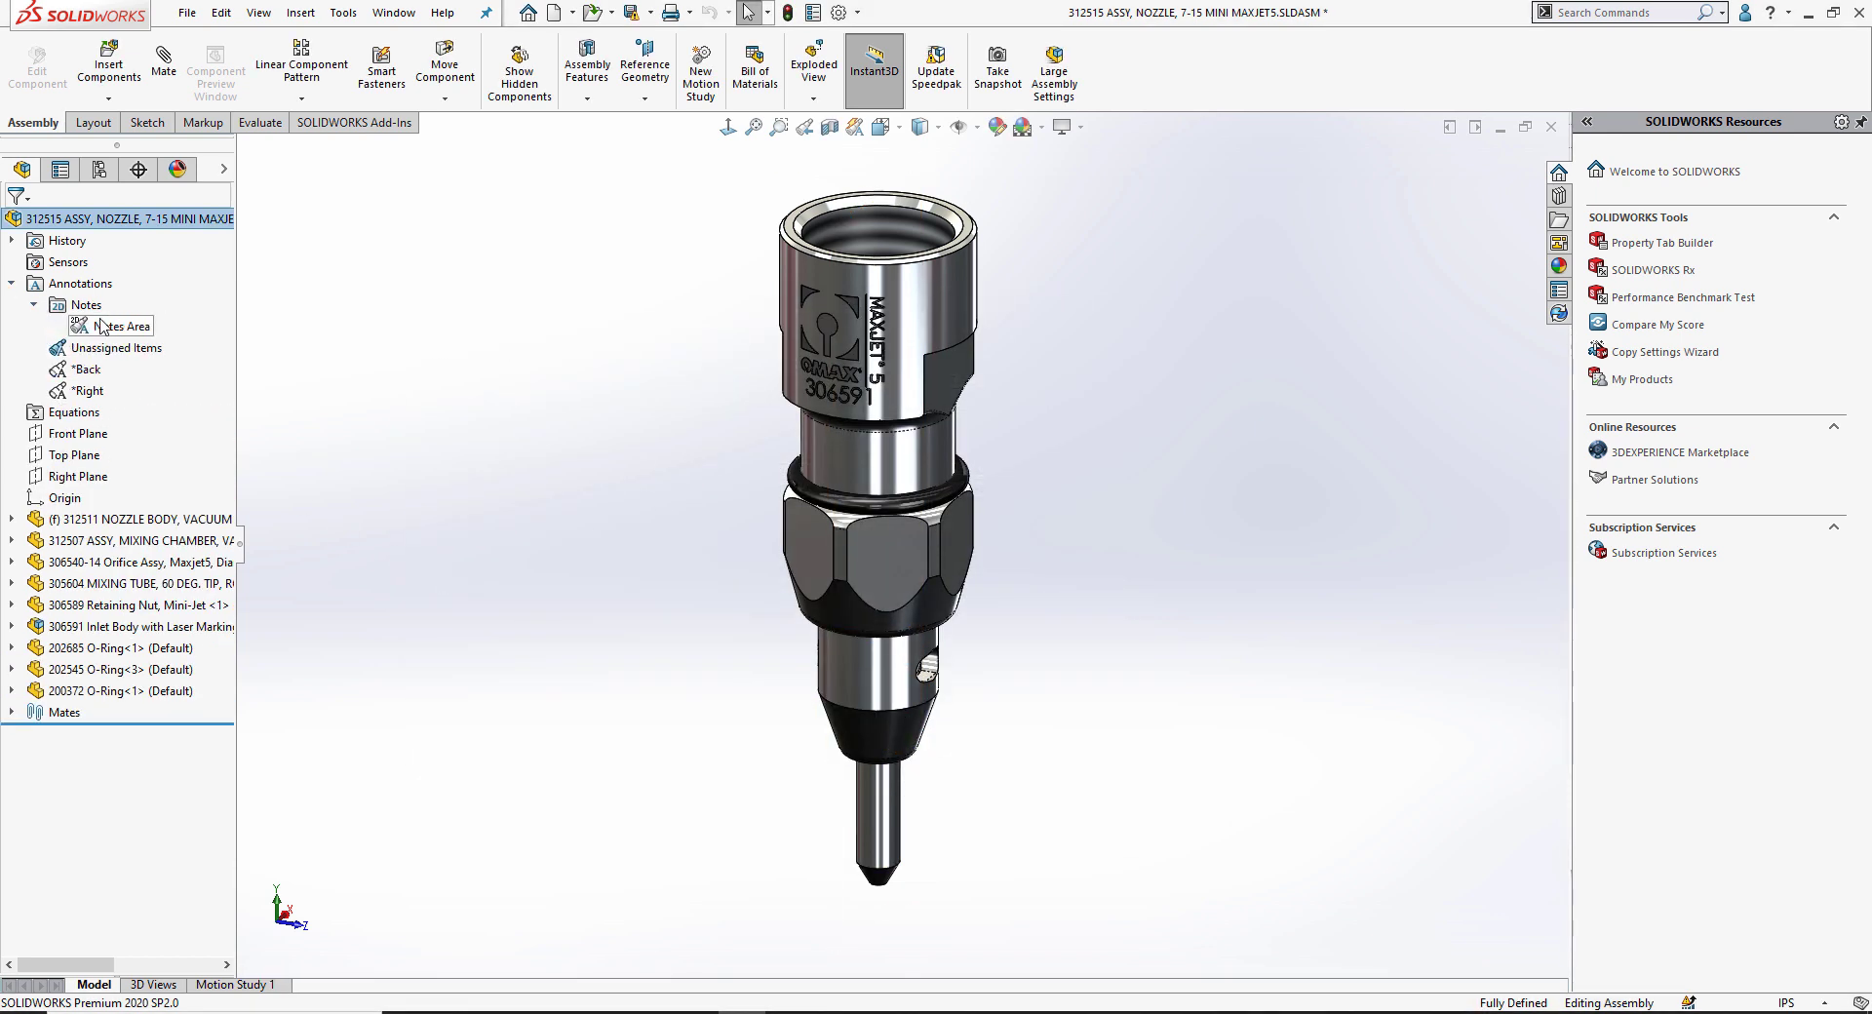
{"action": "right_click", "coordinate": [112, 326]}
{"action": "left_click", "coordinate": [151, 377]}
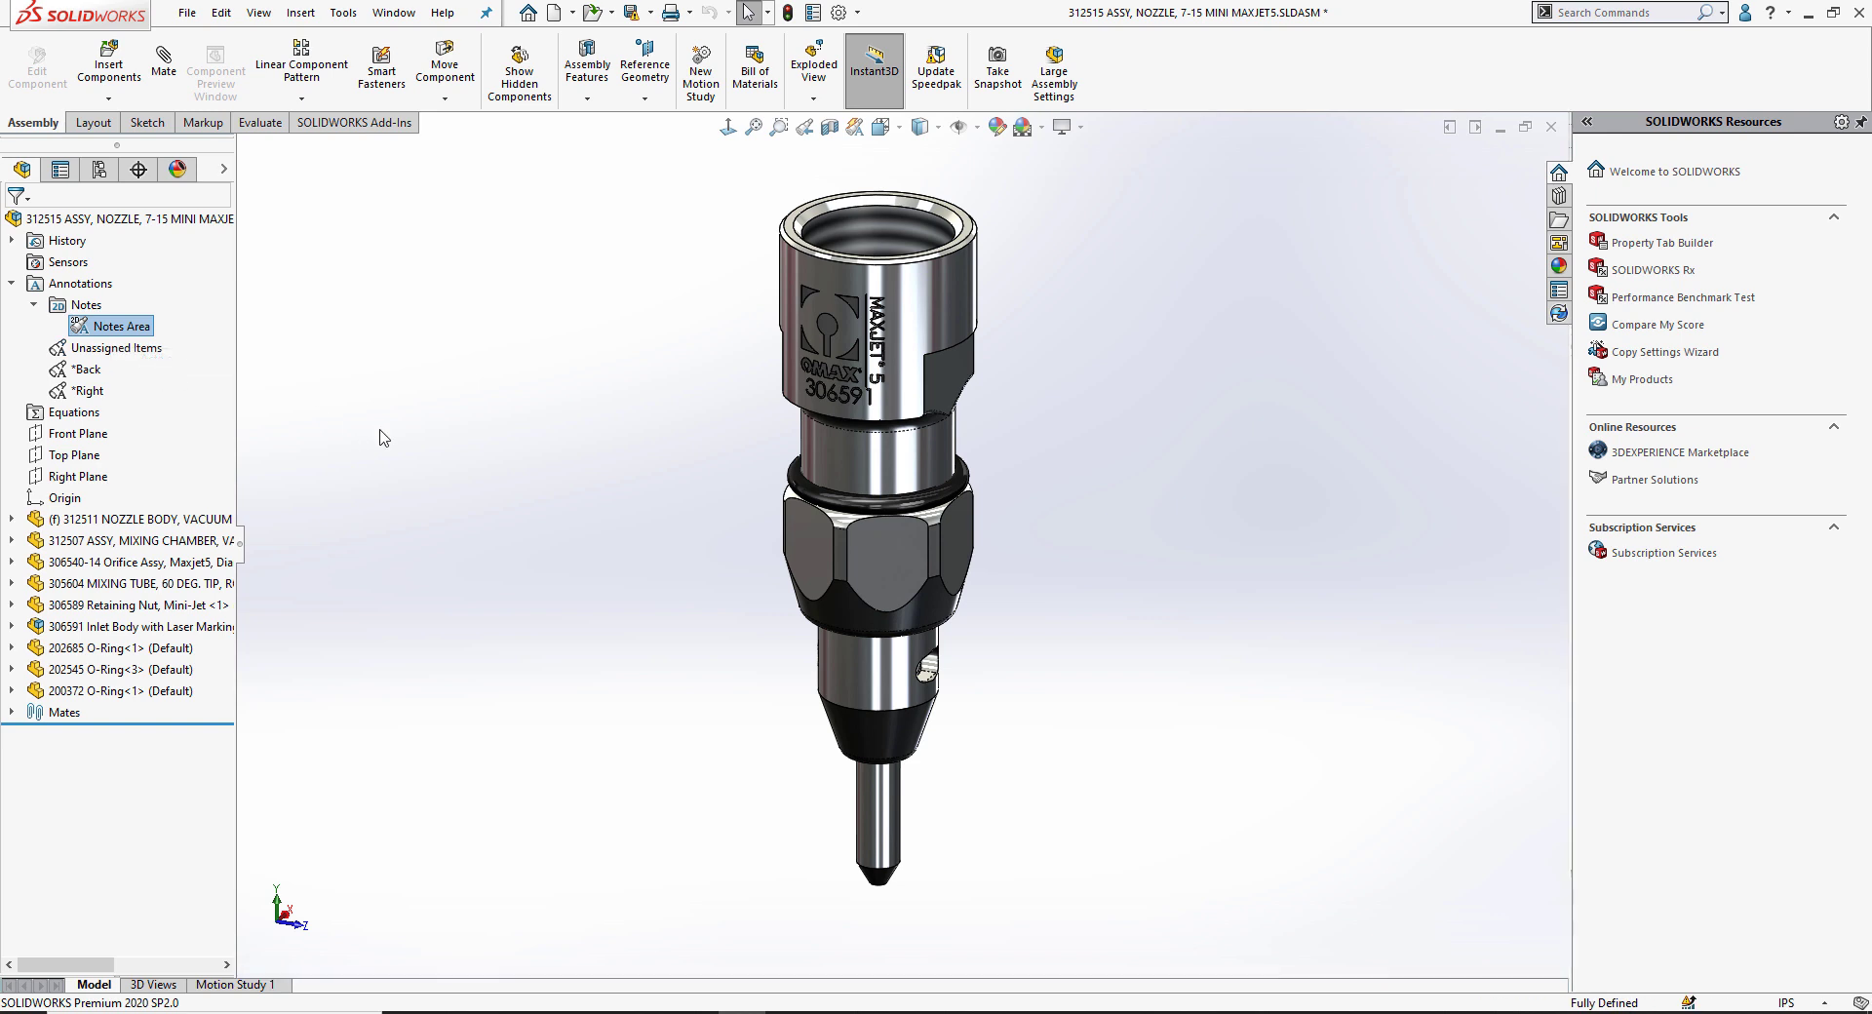
{"action": "left_click", "coordinate": [524, 479]}
- Place a new note left of the nozzle, linked to the WATERMARK property
{"action": "left_click", "coordinate": [301, 12]}
{"action": "mouse_move", "coordinate": [343, 594]}
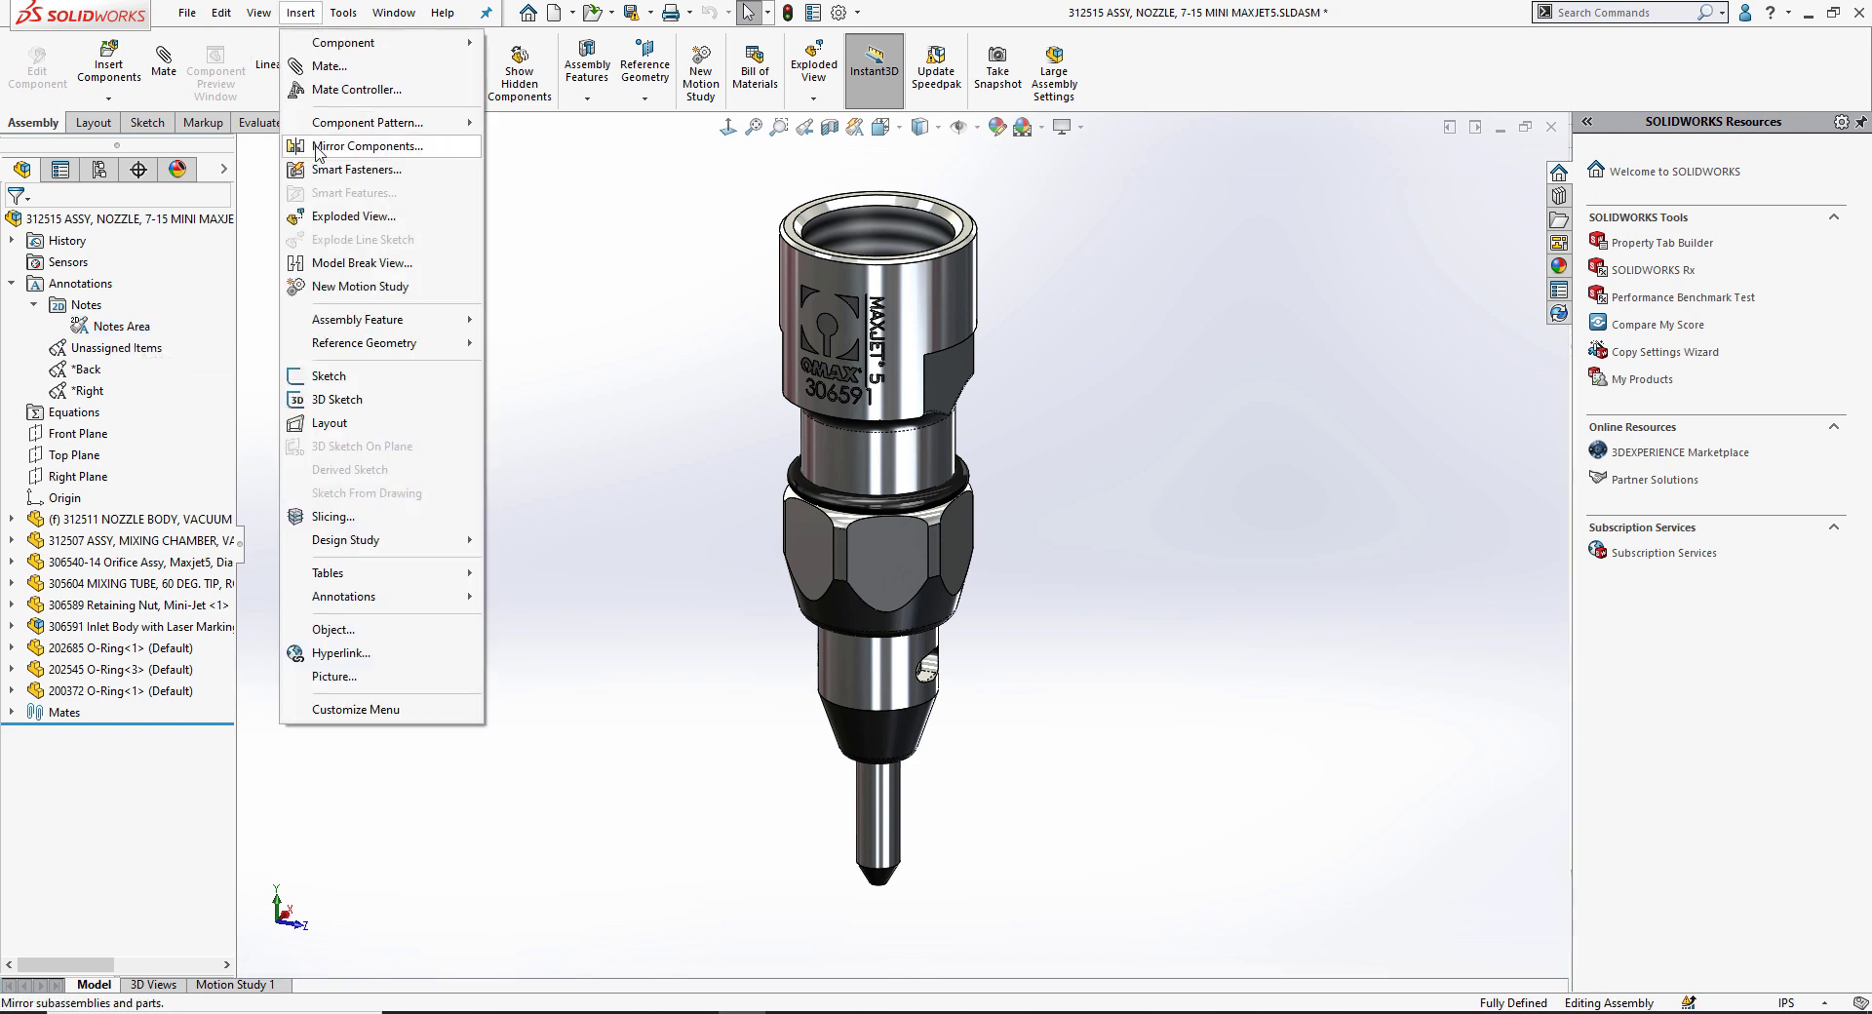
{"action": "left_click", "coordinate": [542, 597]}
{"action": "left_click", "coordinate": [265, 526]}
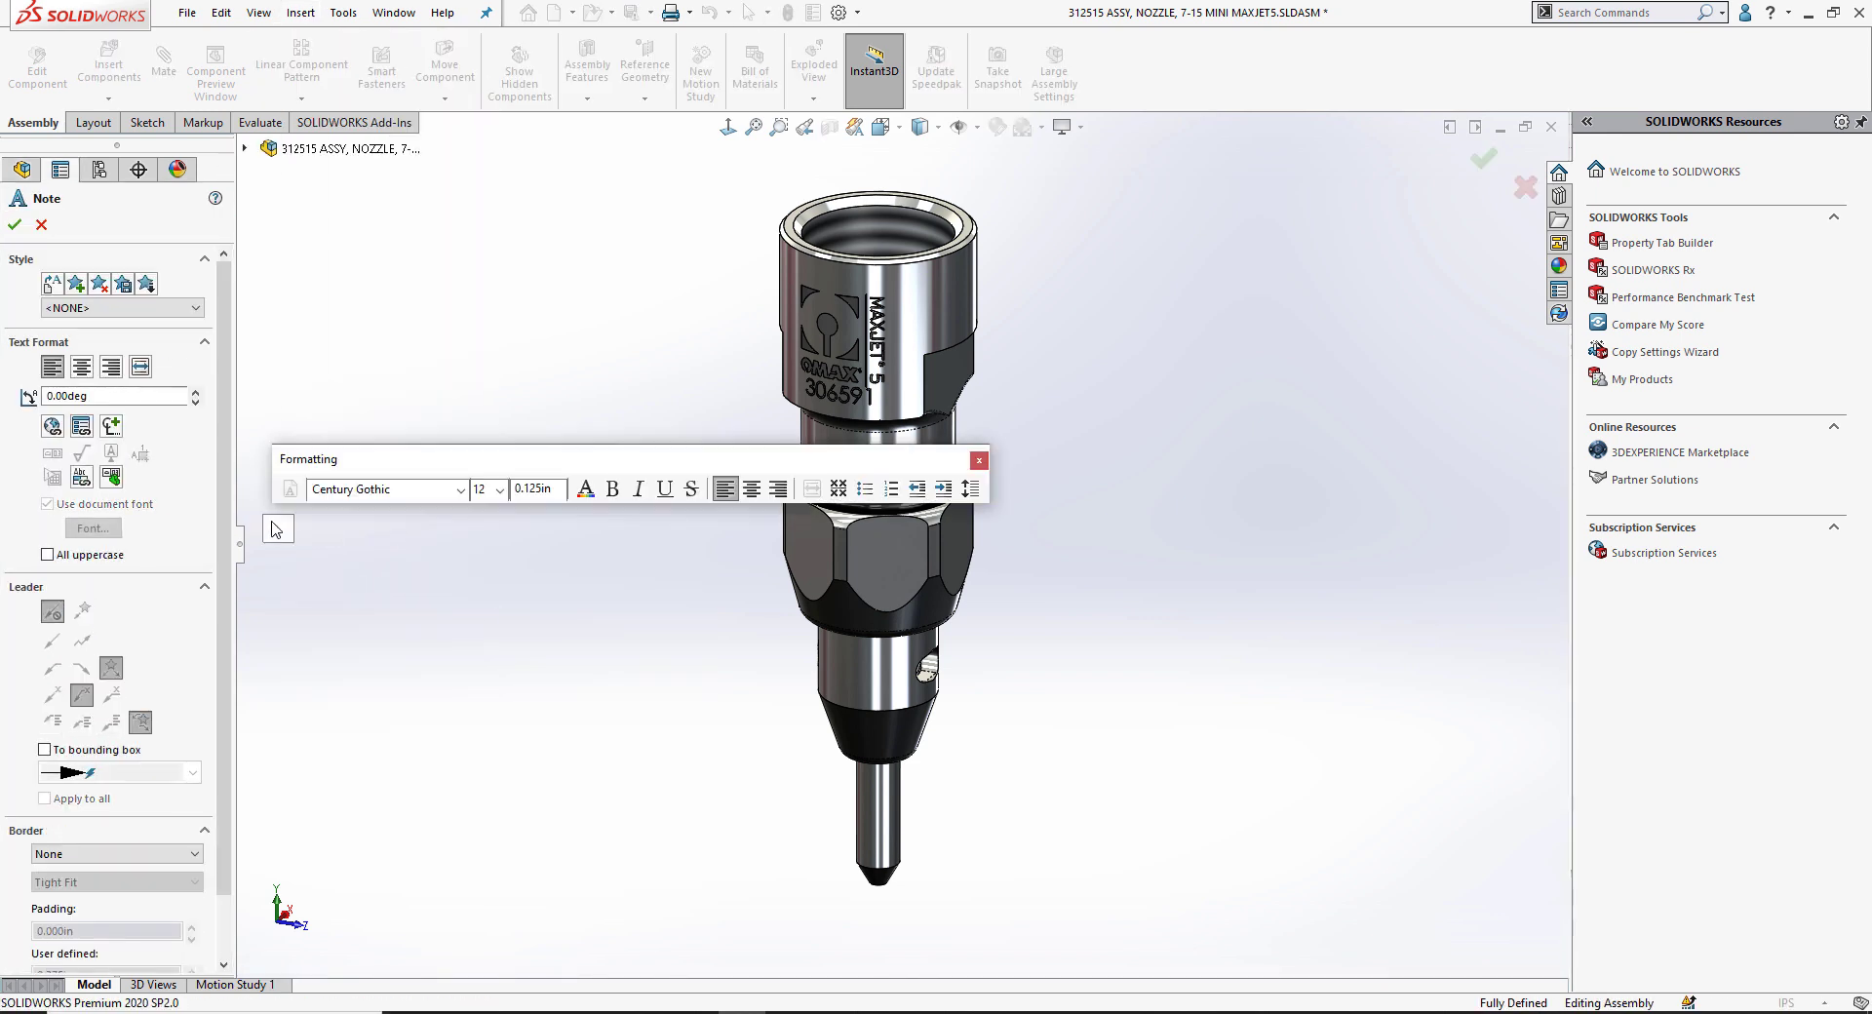
{"action": "left_click", "coordinate": [86, 429]}
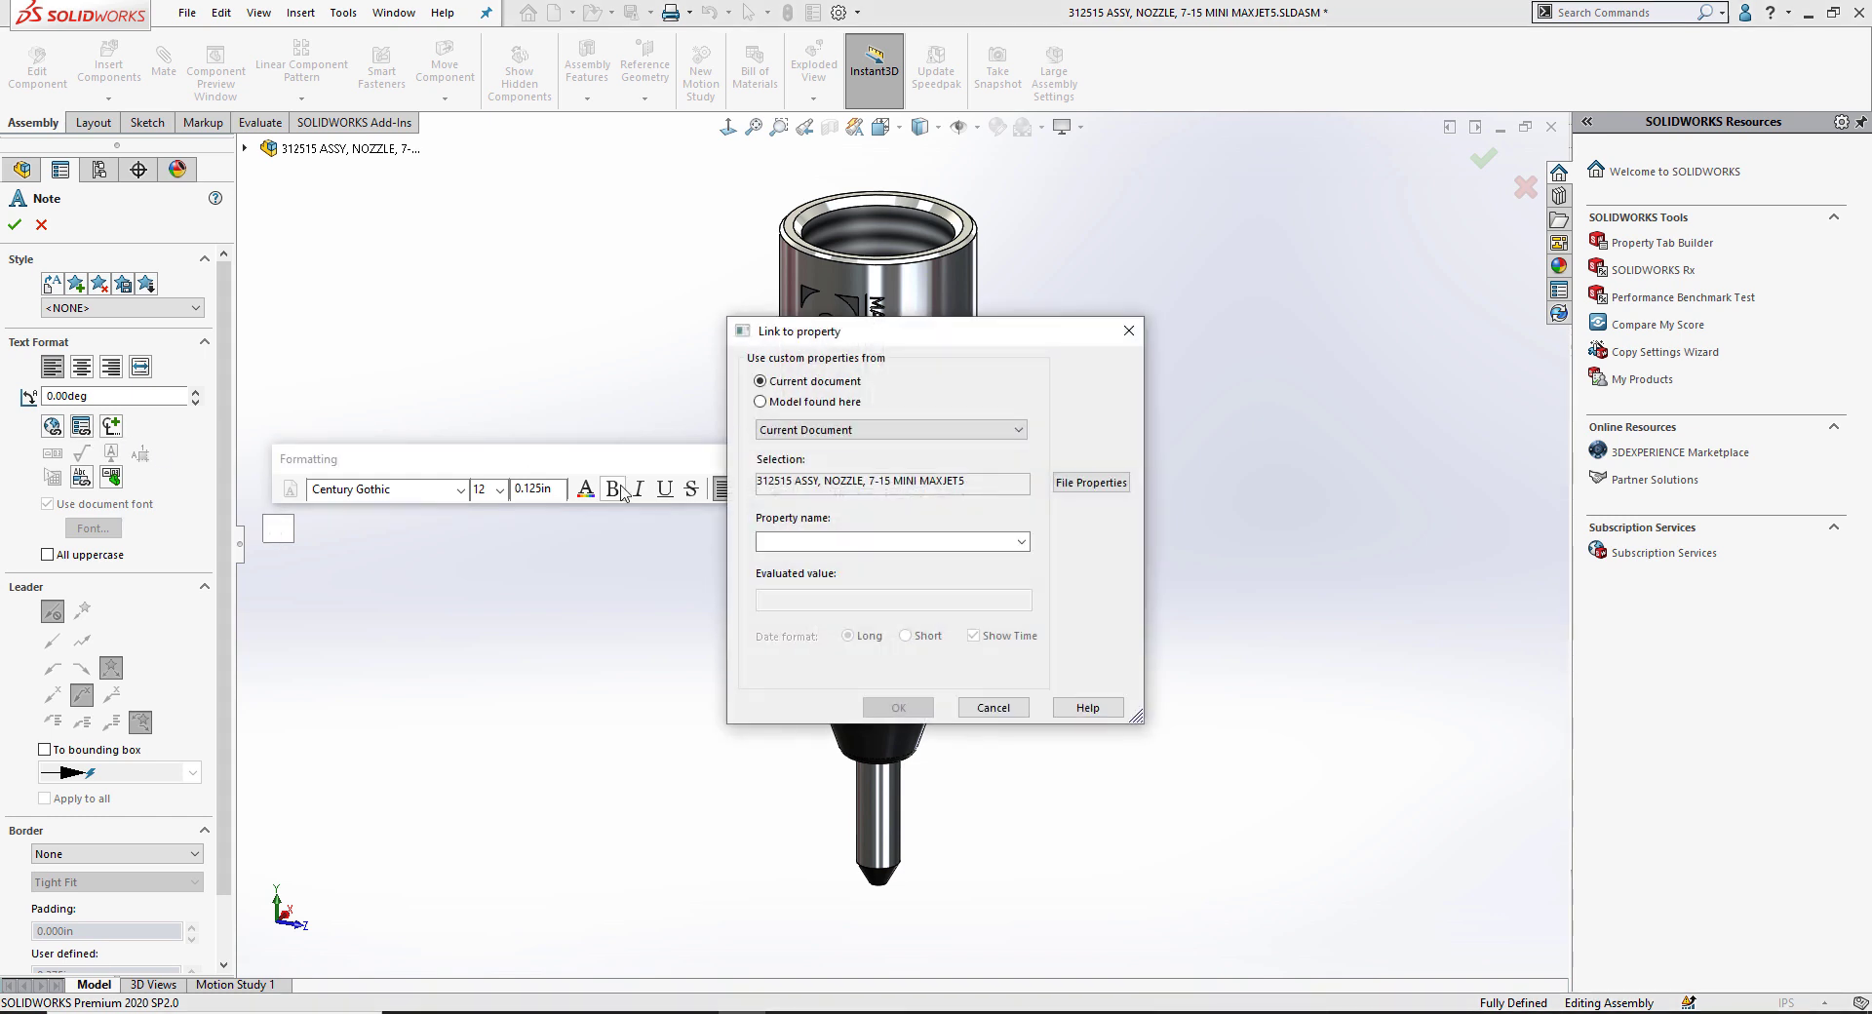
{"action": "left_click", "coordinate": [1019, 542]}
{"action": "left_click", "coordinate": [877, 585]}
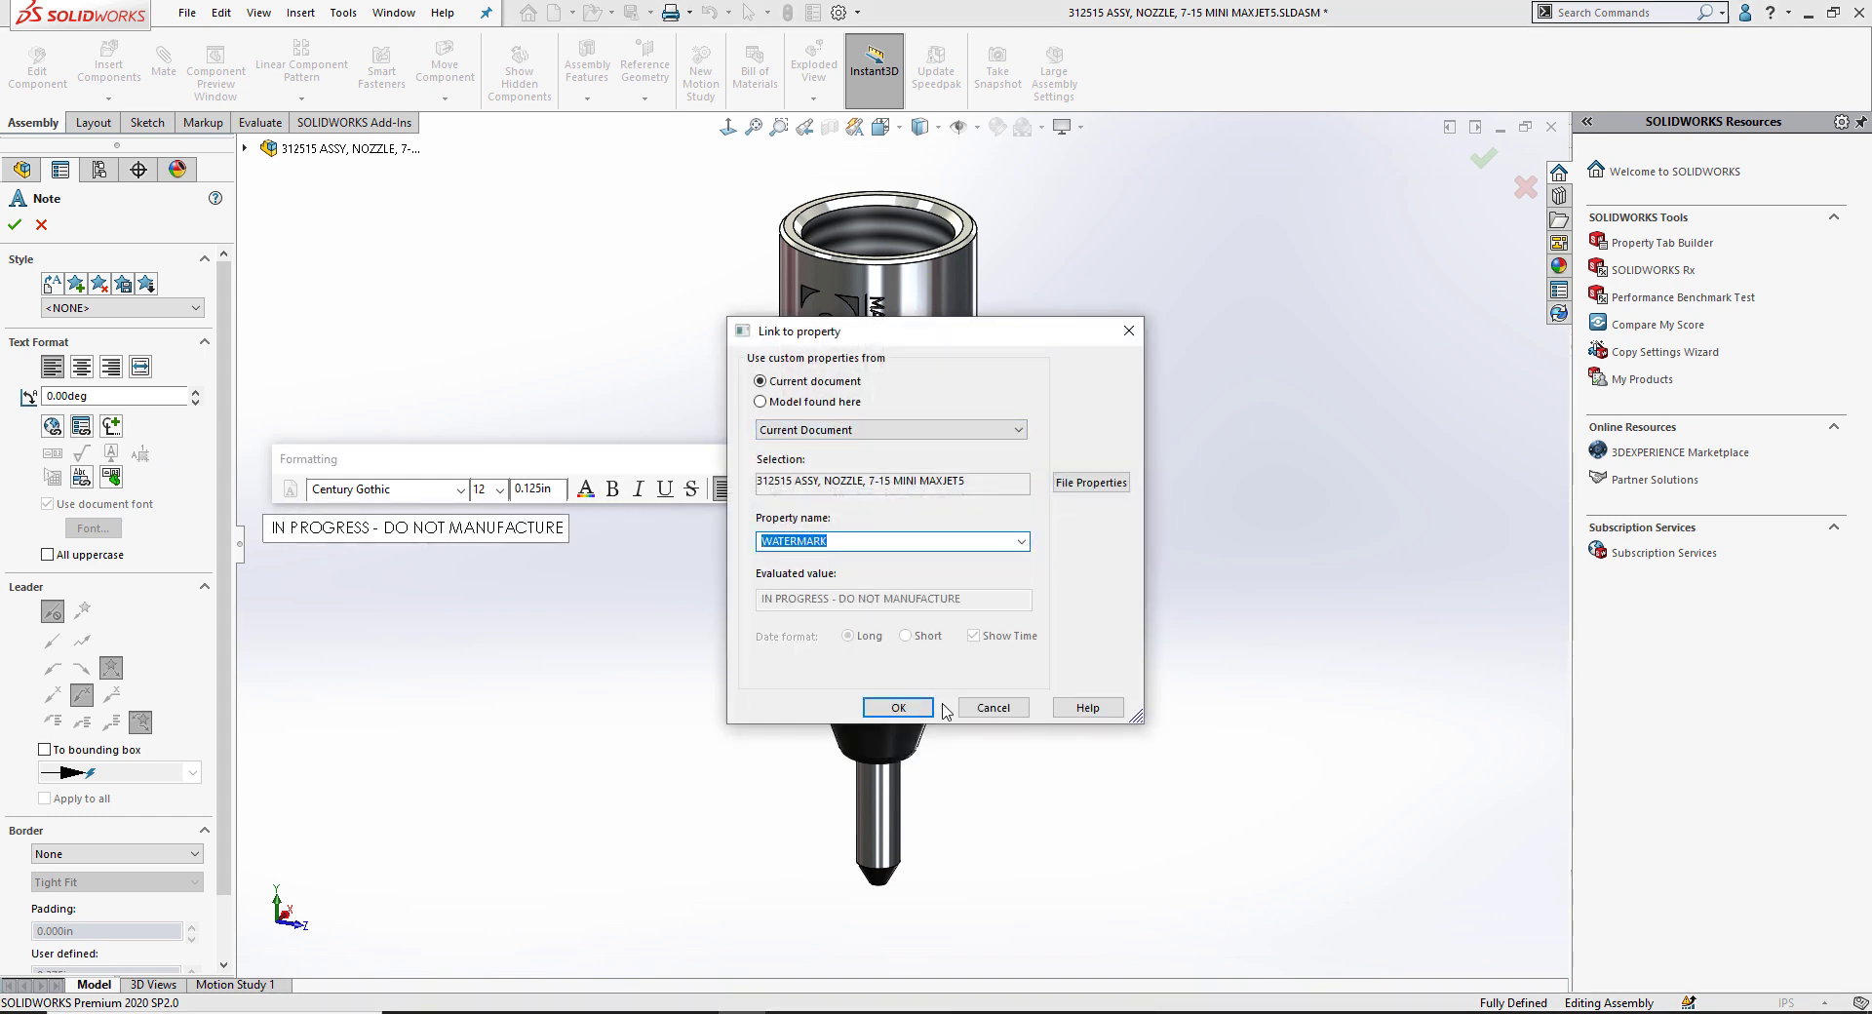
- Confirm the property link and colour all the note text red
{"action": "left_click", "coordinate": [913, 711]}
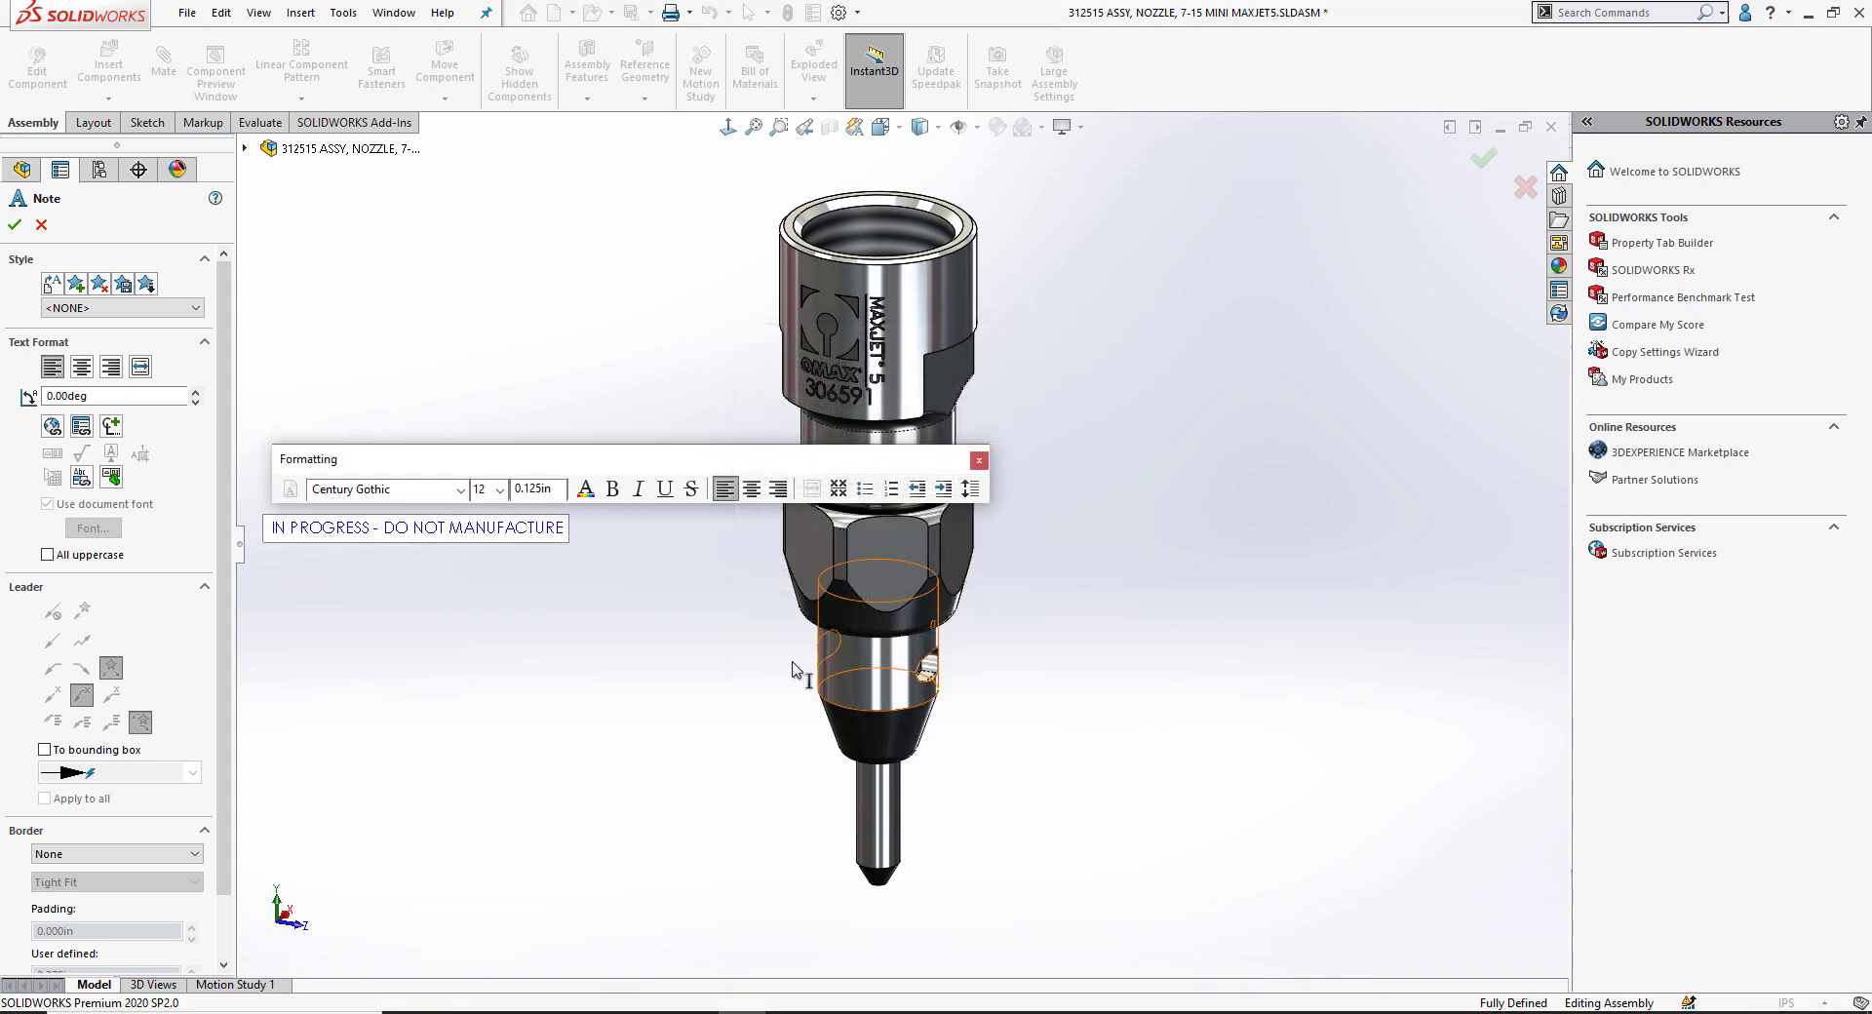
{"action": "left_click", "coordinate": [562, 531]}
{"action": "left_click", "coordinate": [585, 490]}
{"action": "left_click", "coordinate": [845, 406]}
{"action": "left_click", "coordinate": [864, 656]}
- Make the note text size 48 and bold, finish editing, and zoom out
{"action": "left_click", "coordinate": [499, 489]}
{"action": "left_click", "coordinate": [479, 714]}
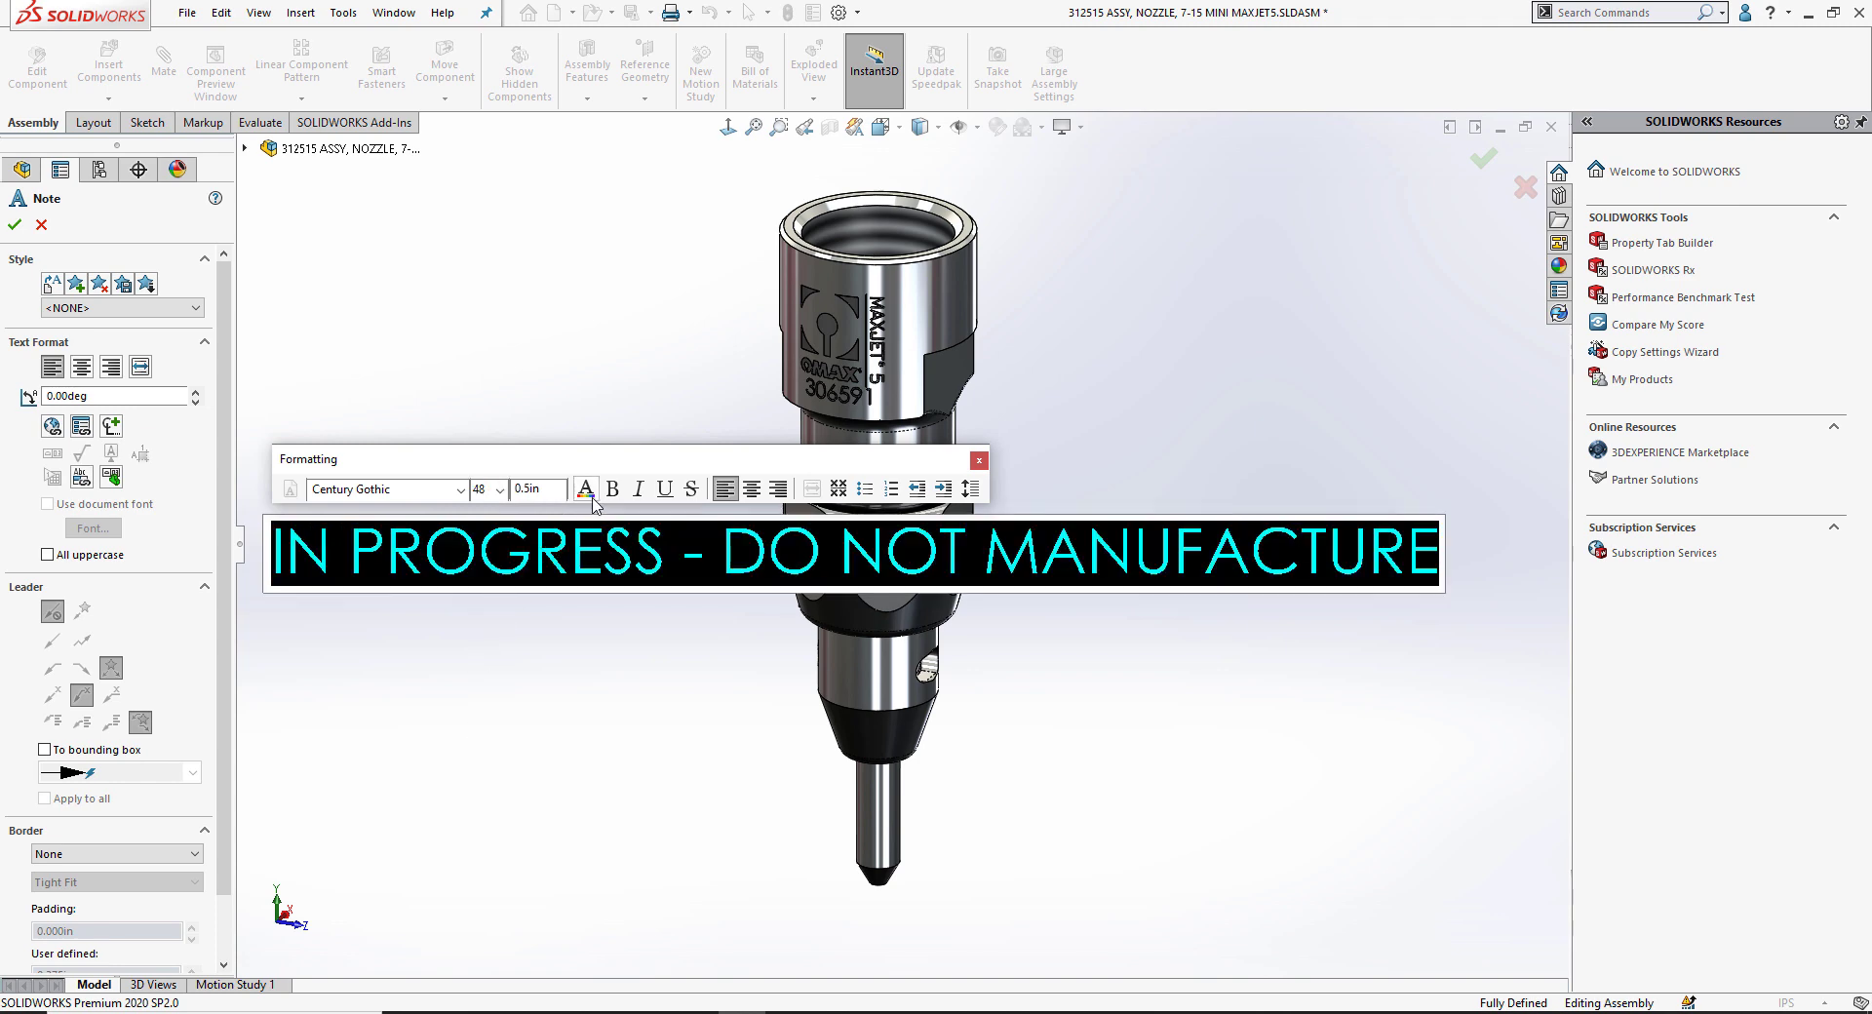
{"action": "left_click", "coordinate": [611, 491]}
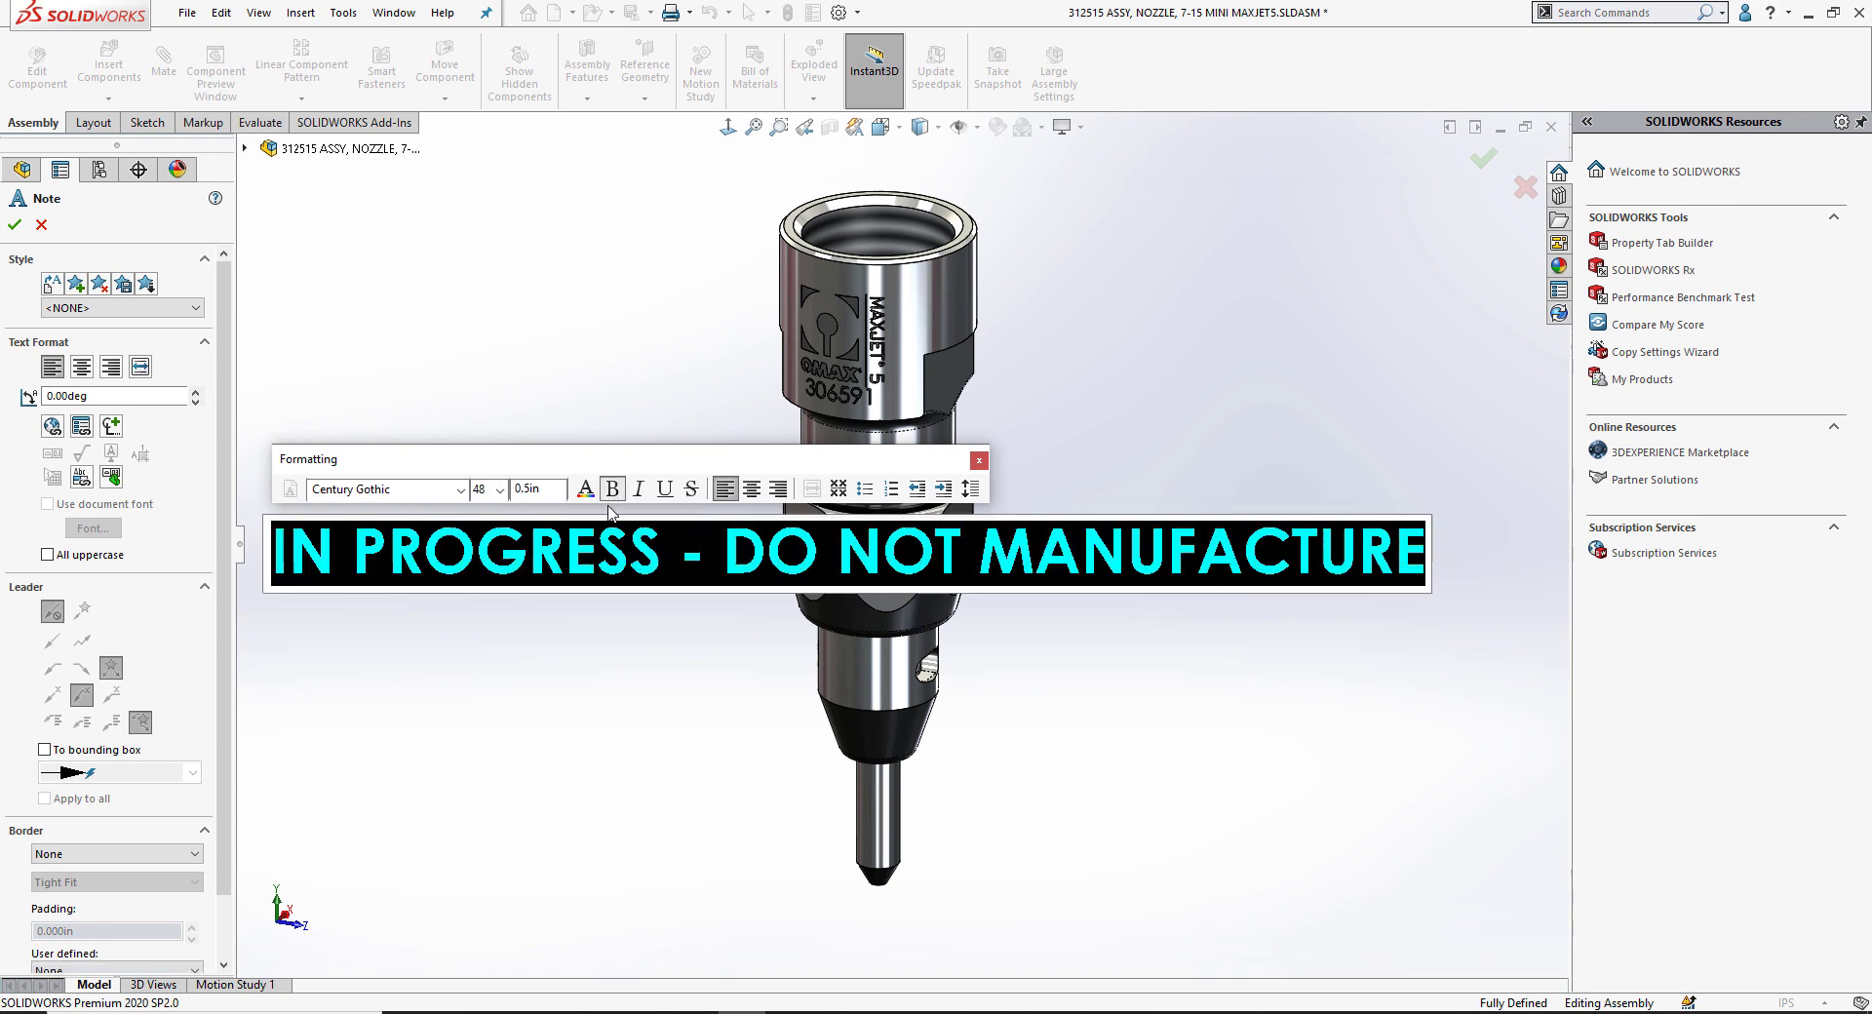
{"action": "left_click", "coordinate": [543, 660]}
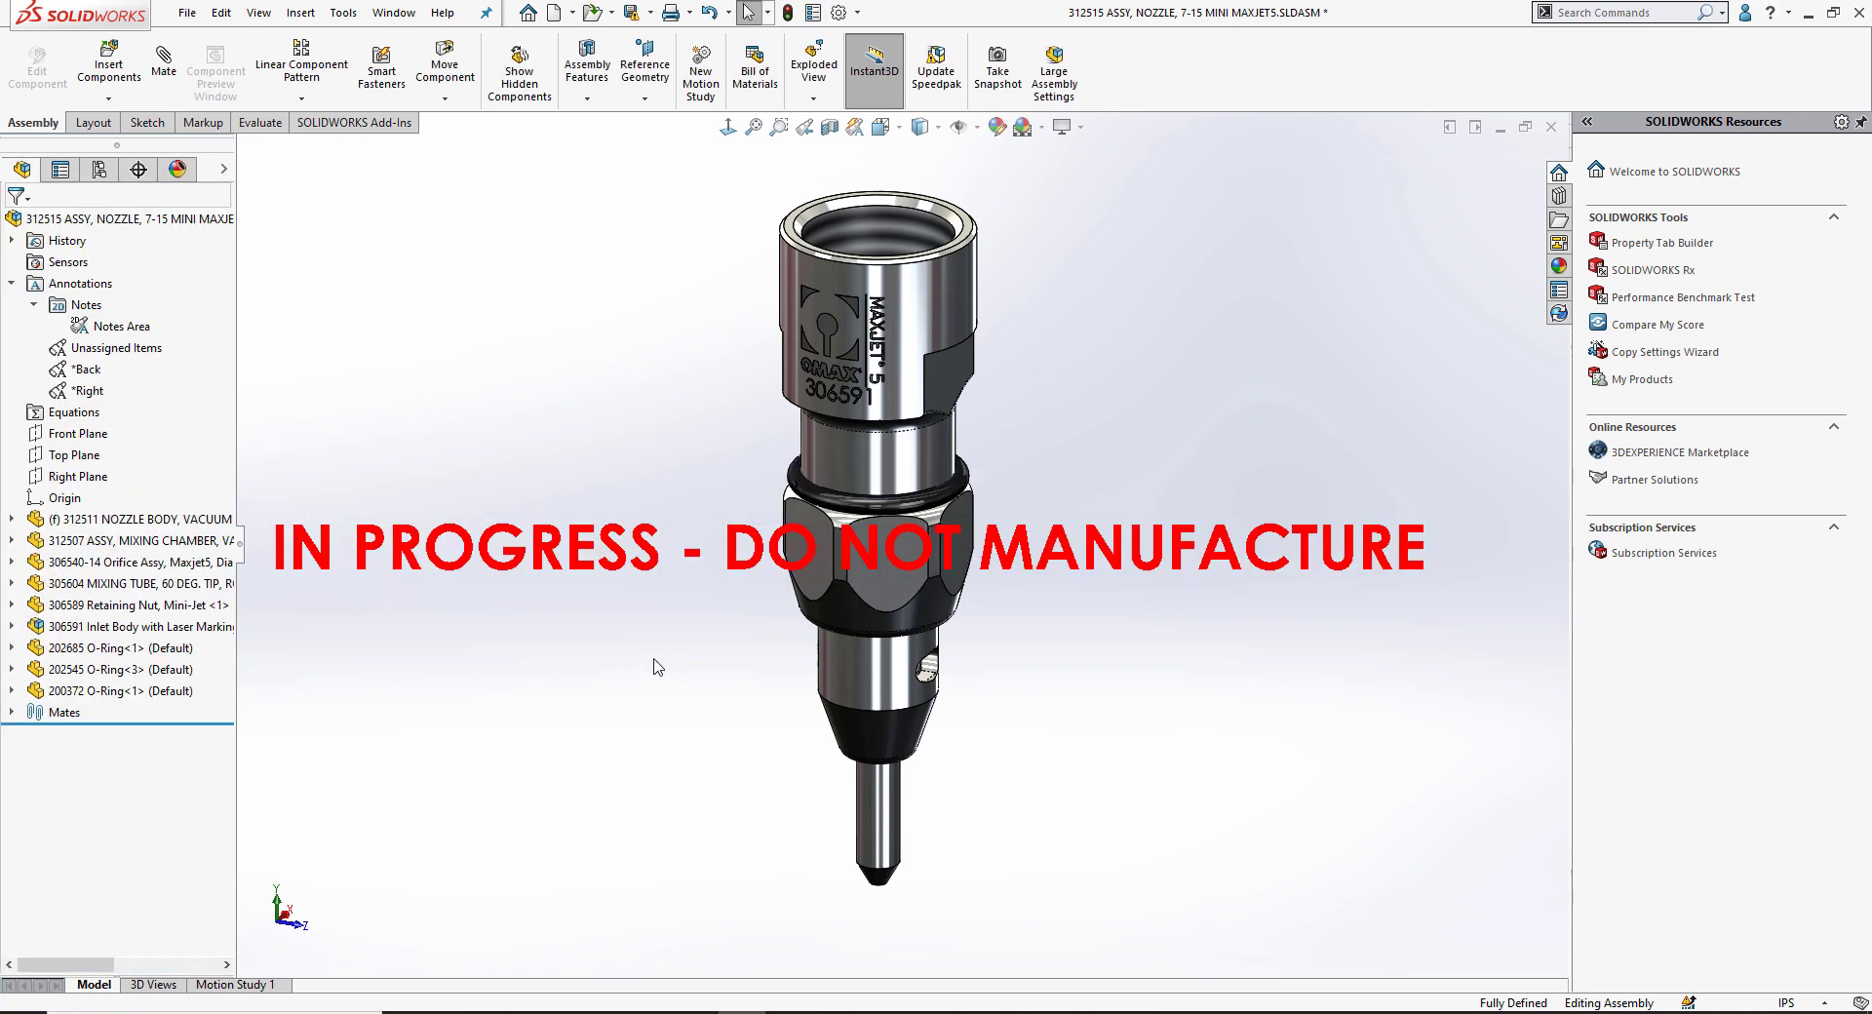
{"action": "scroll", "coordinate": [653, 668], "scroll_direction": "up", "scroll_amount": 2}
{"action": "scroll", "coordinate": [689, 647], "scroll_direction": "up", "scroll_amount": 1}
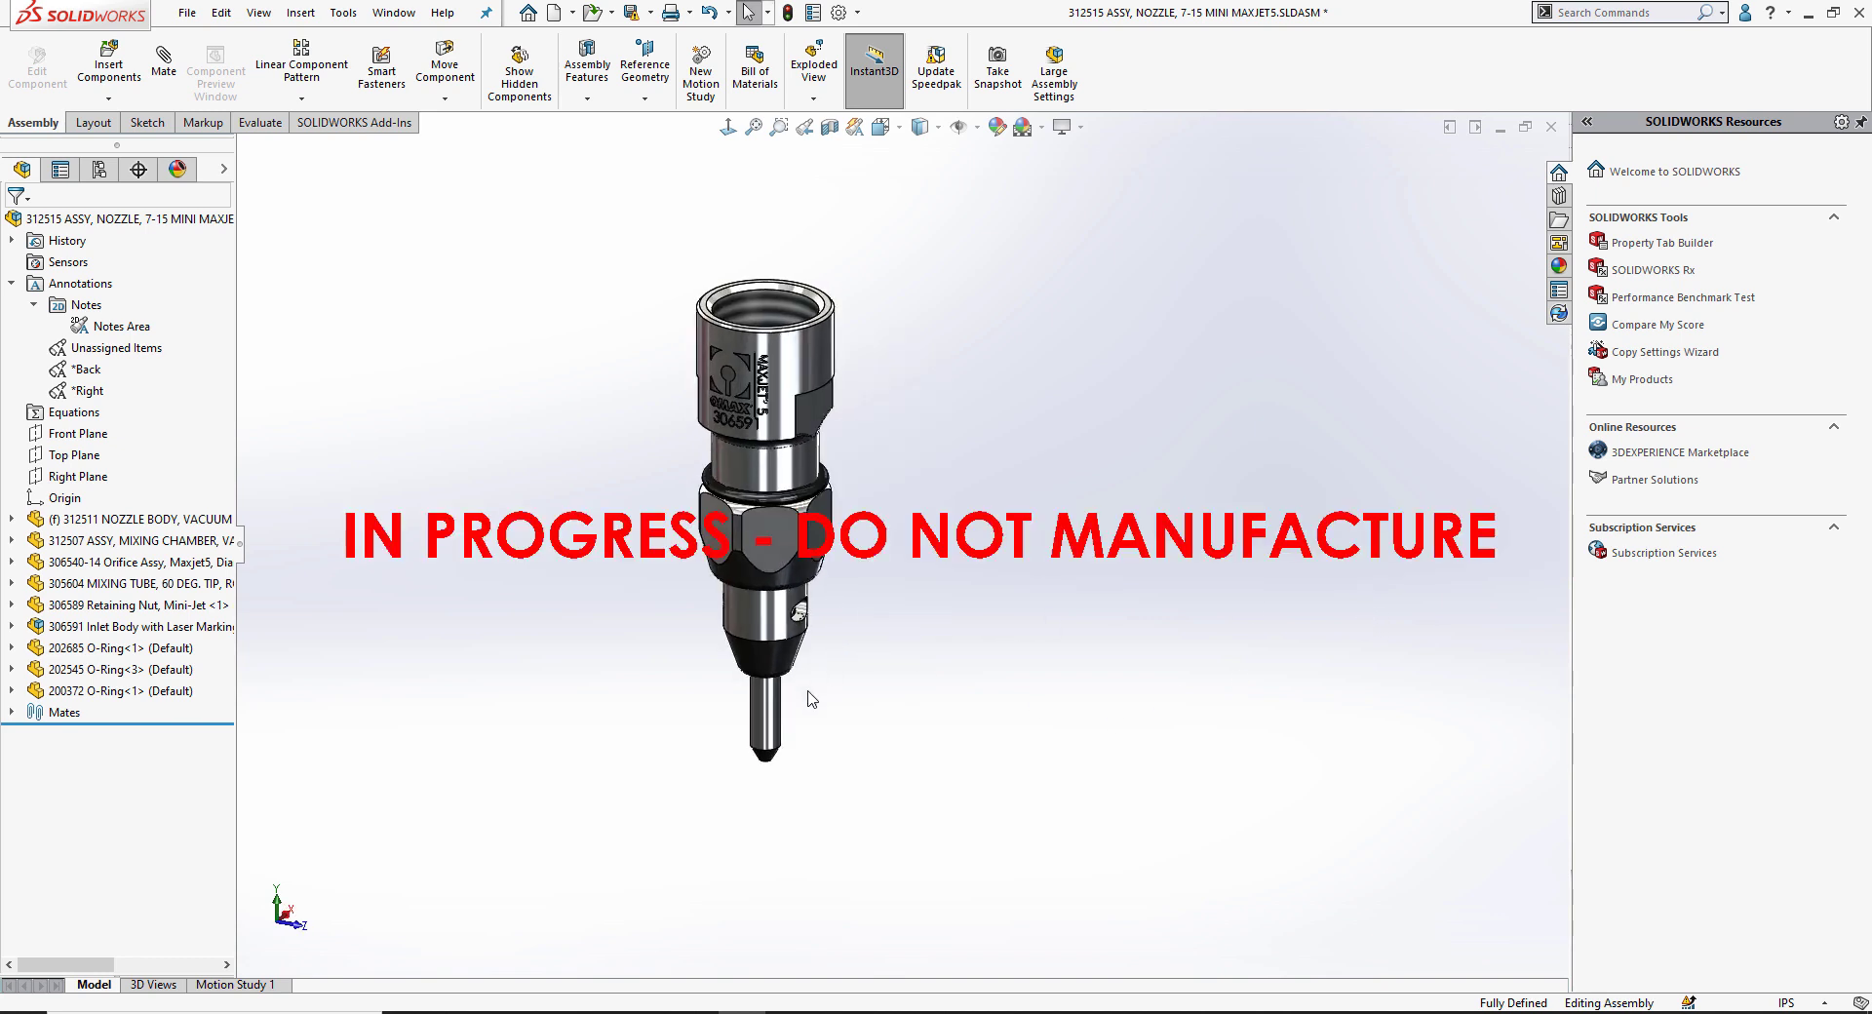
- Turn the IN PROGRESS note into a screen watermark
{"action": "left_click", "coordinate": [573, 561]}
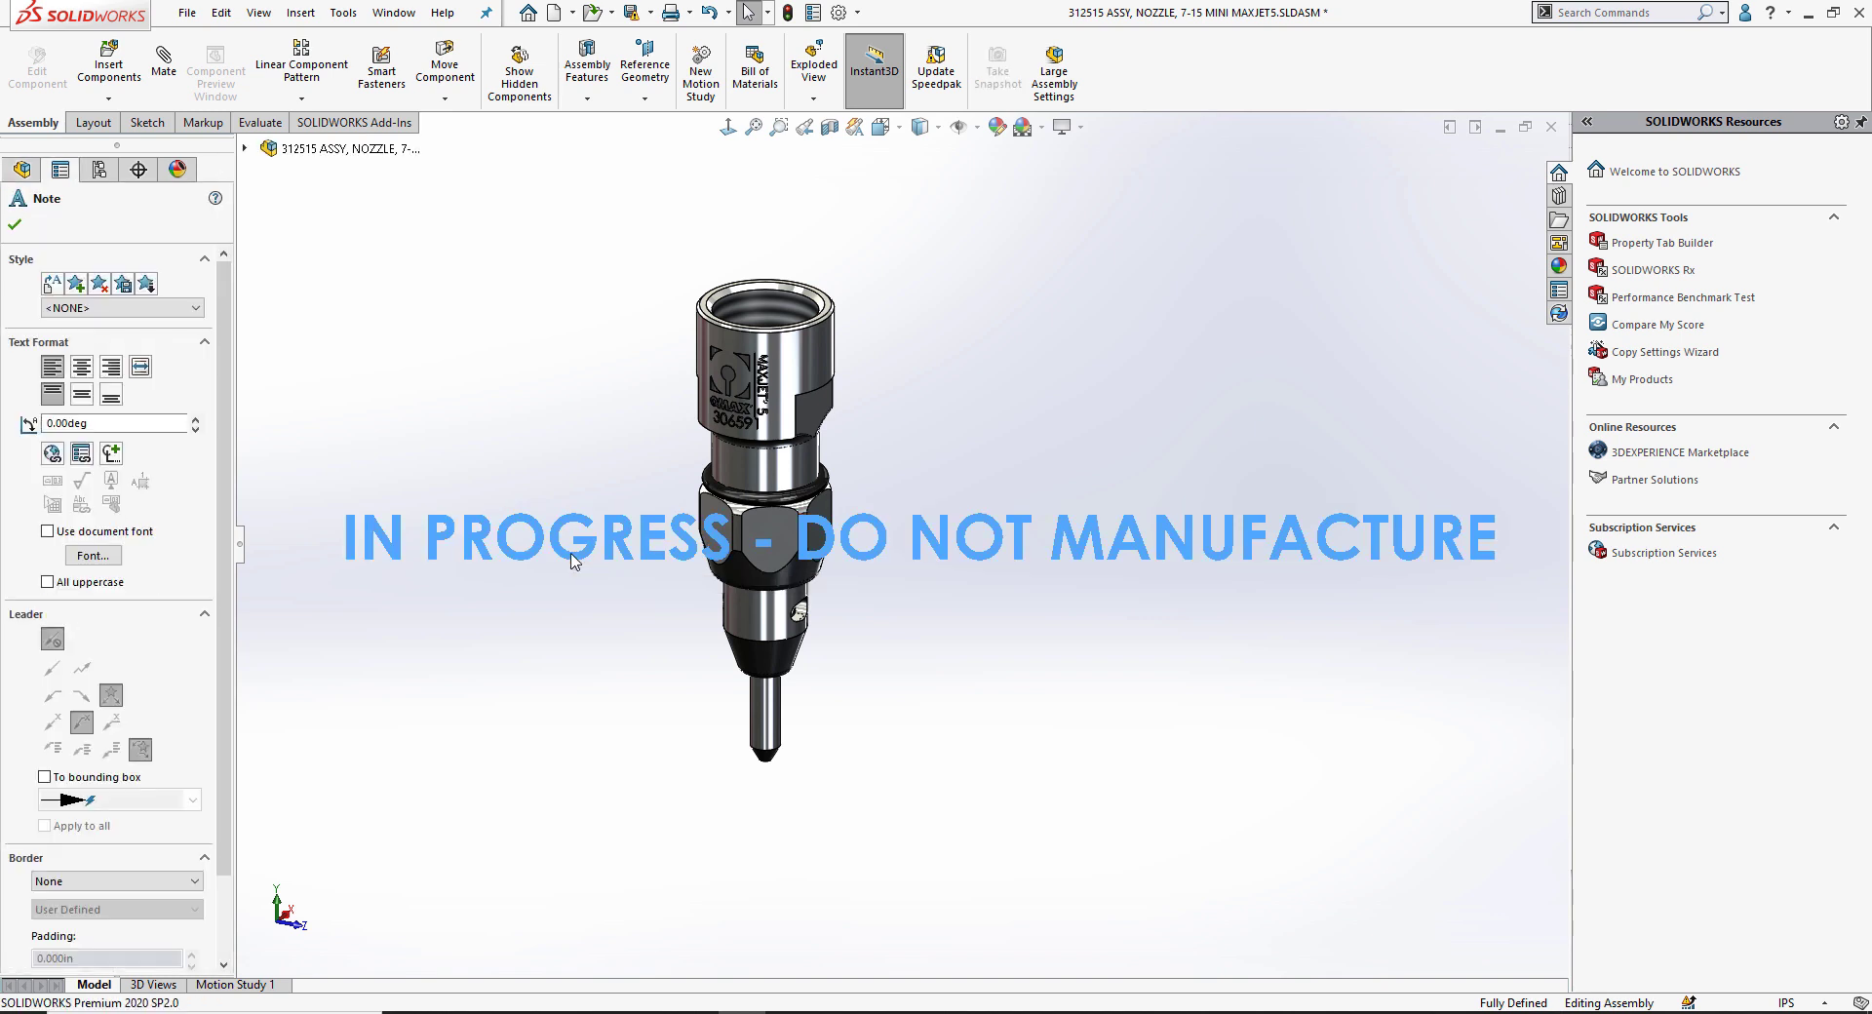
{"action": "right_click", "coordinate": [572, 554]}
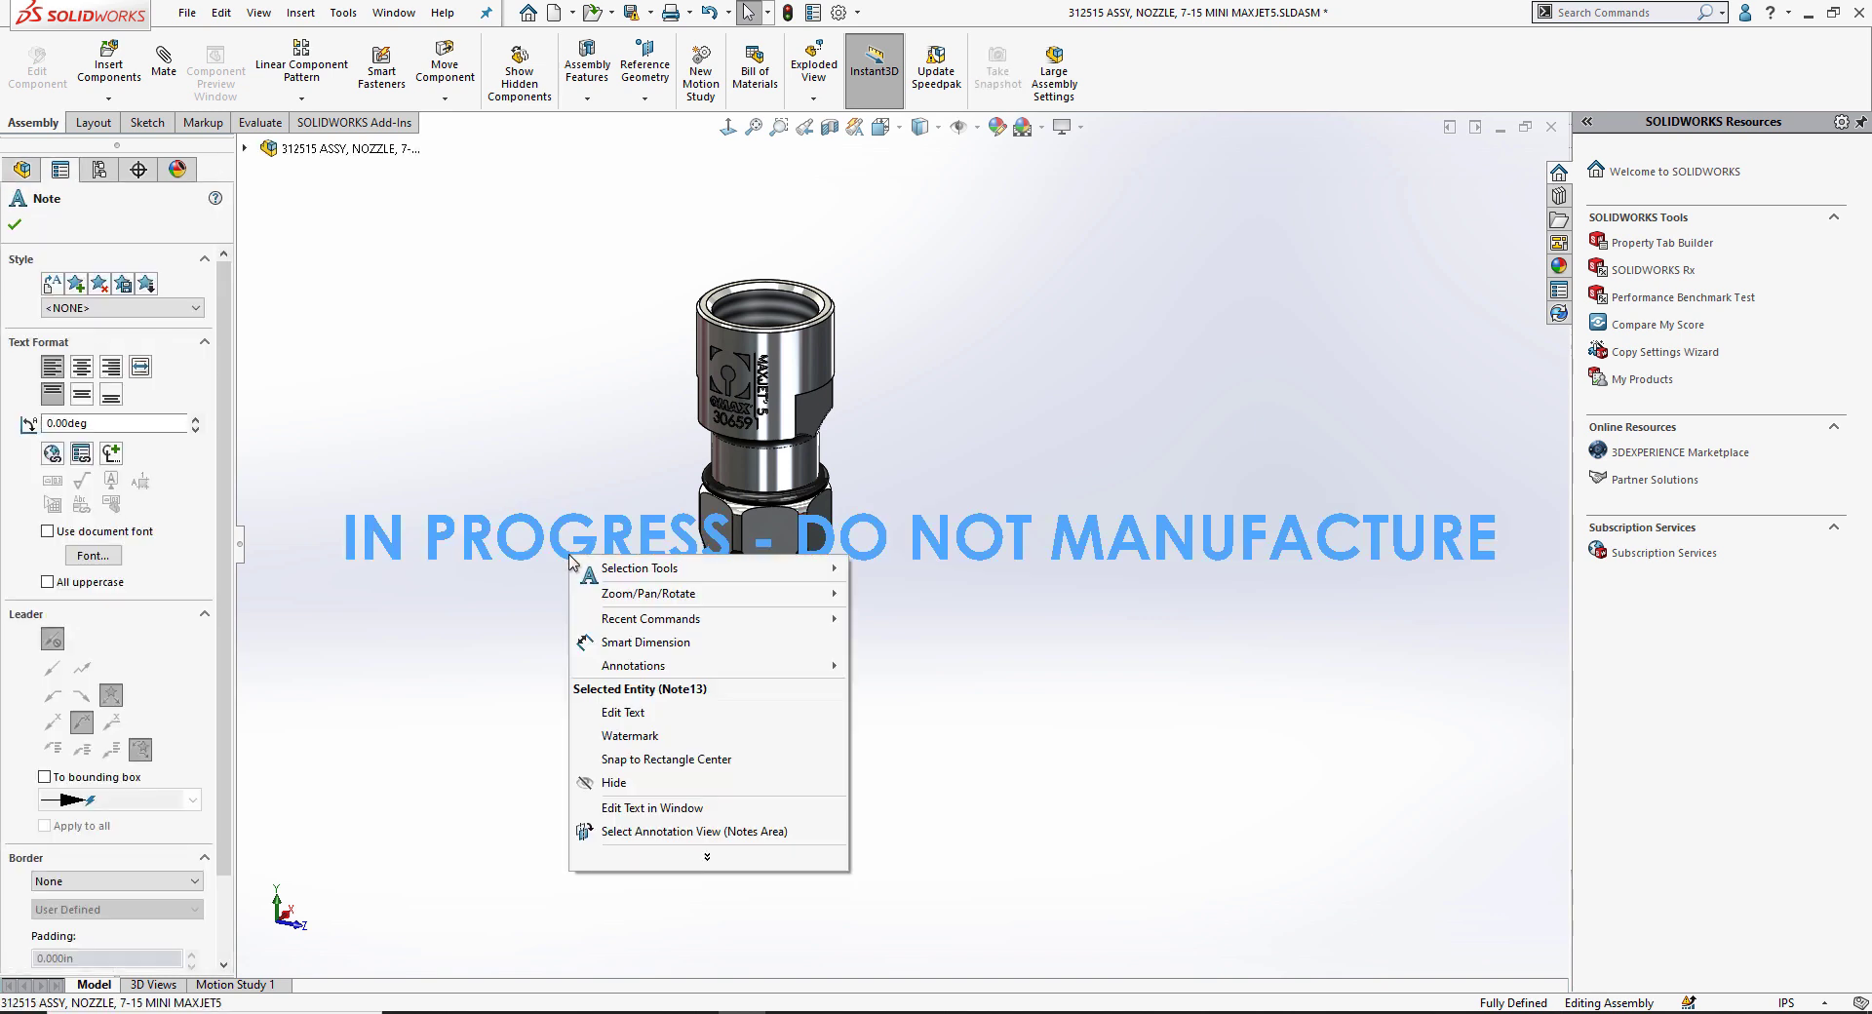
{"action": "left_click", "coordinate": [636, 736]}
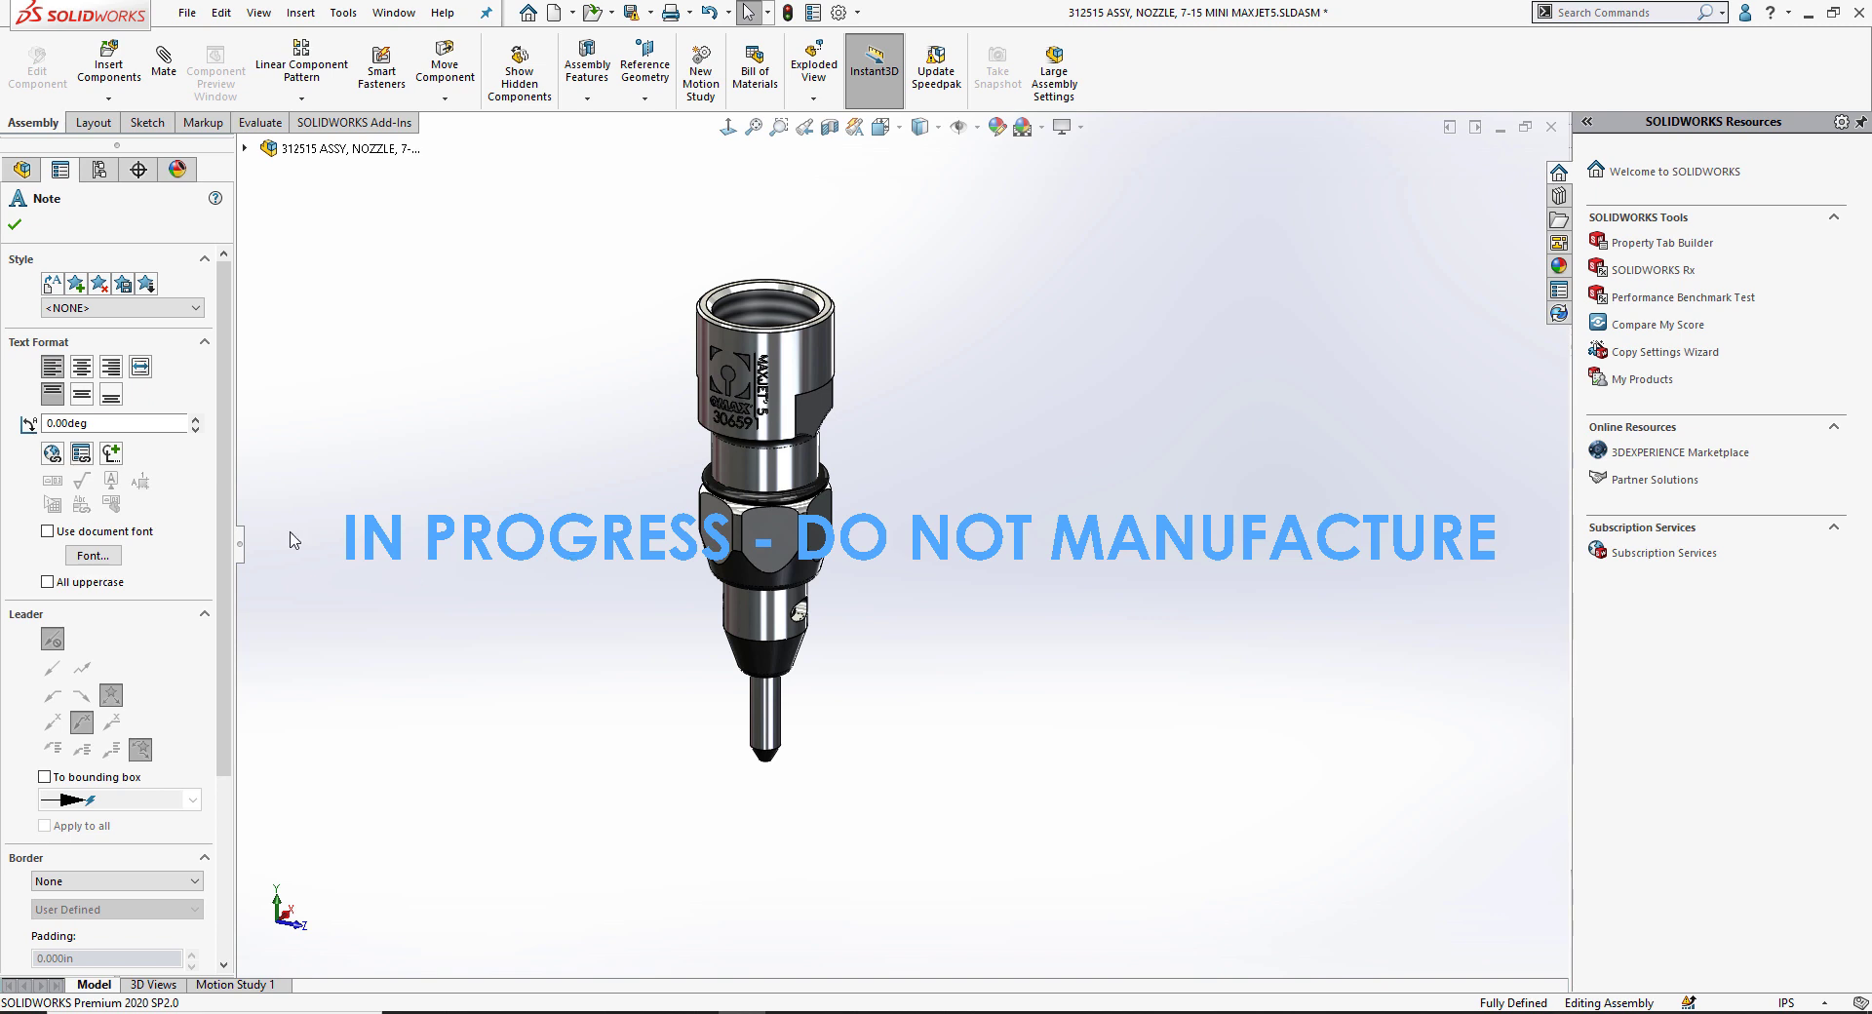
{"action": "scroll", "coordinate": [216, 764], "scroll_direction": "down", "scroll_amount": 3}
{"action": "scroll", "coordinate": [217, 763], "scroll_direction": "down", "scroll_amount": 2}
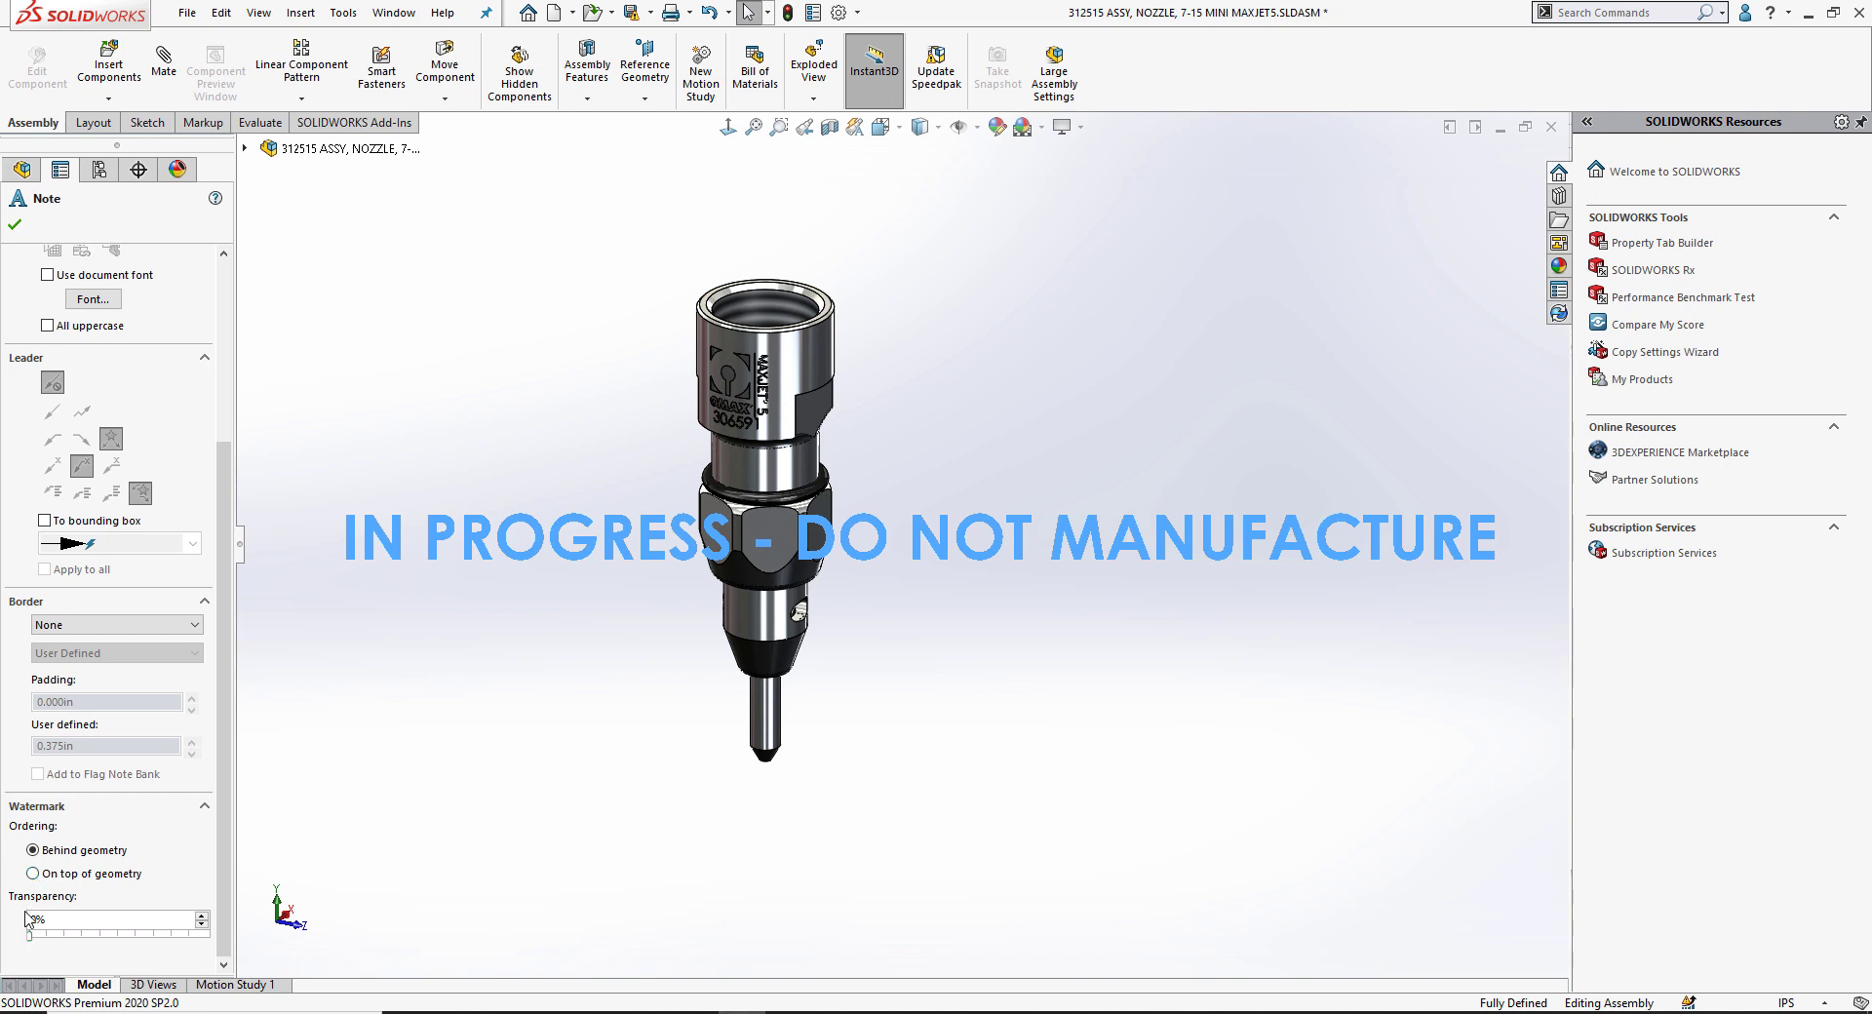
{"action": "left_click", "coordinate": [490, 853]}
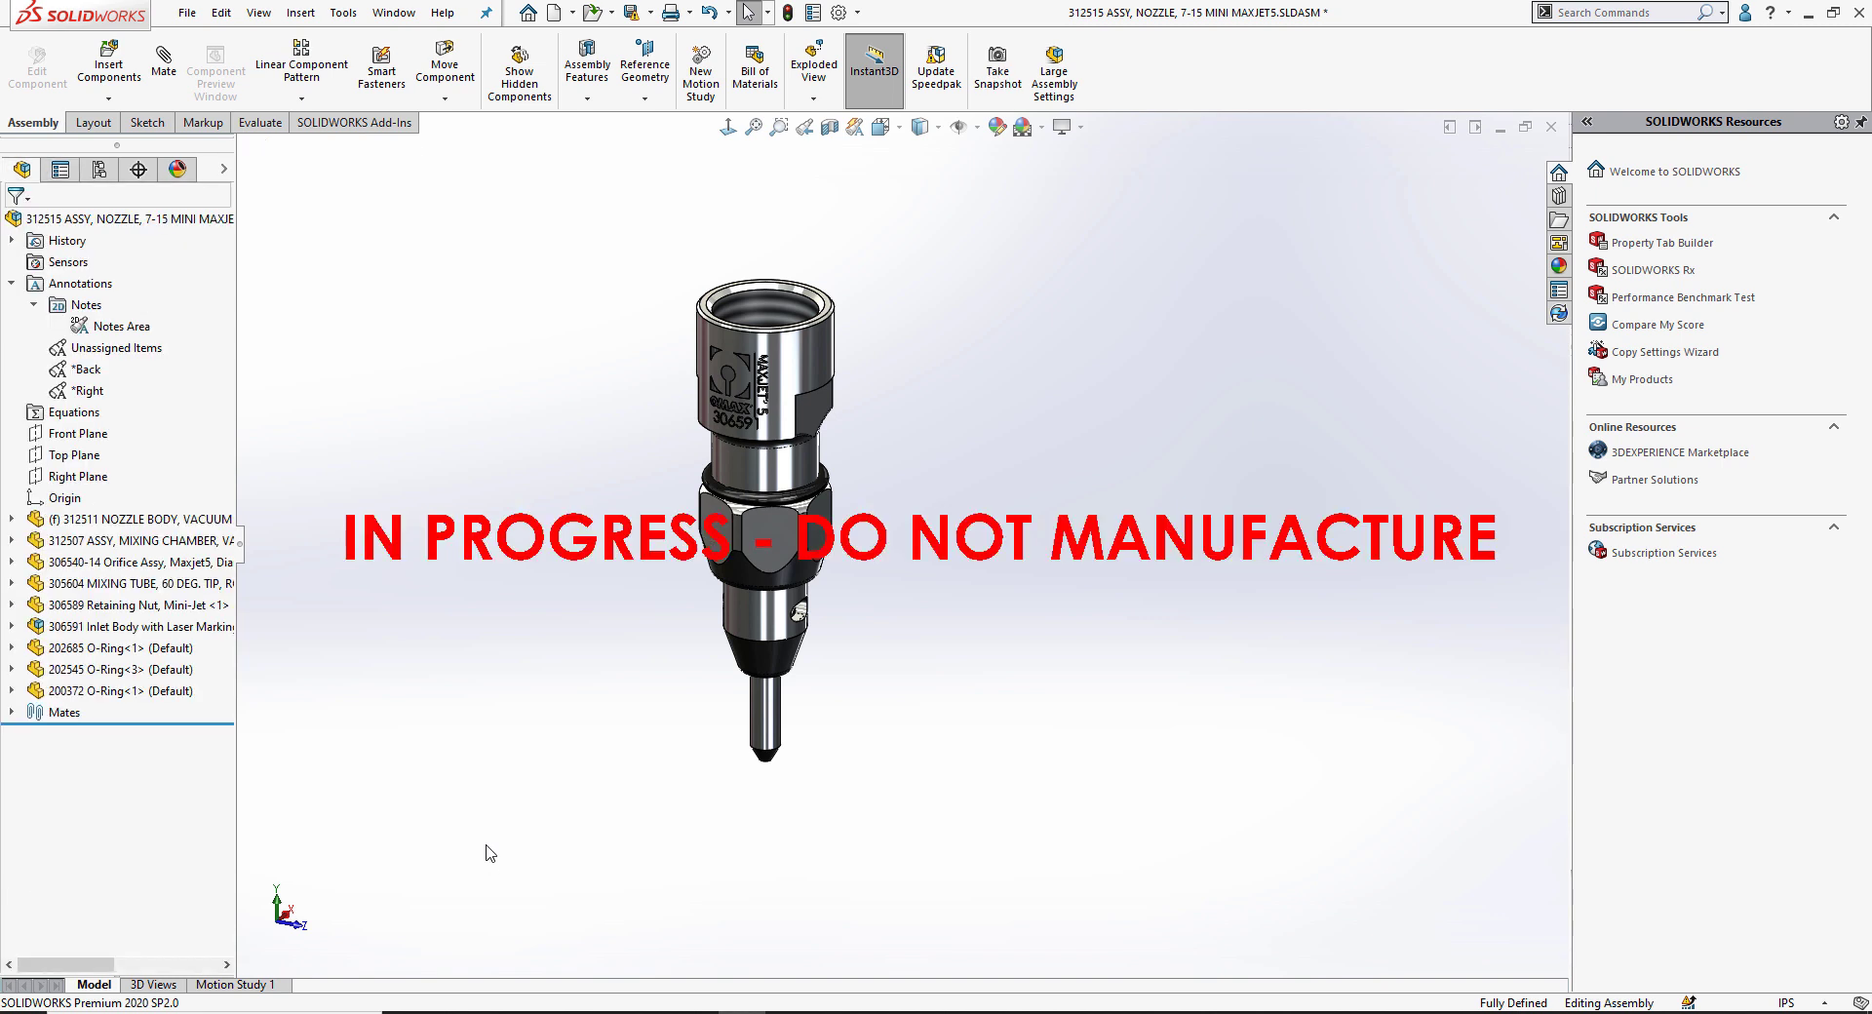
- Set the watermark ordering to Behind geometry with about 44% transparency
{"action": "double_click", "coordinate": [487, 546]}
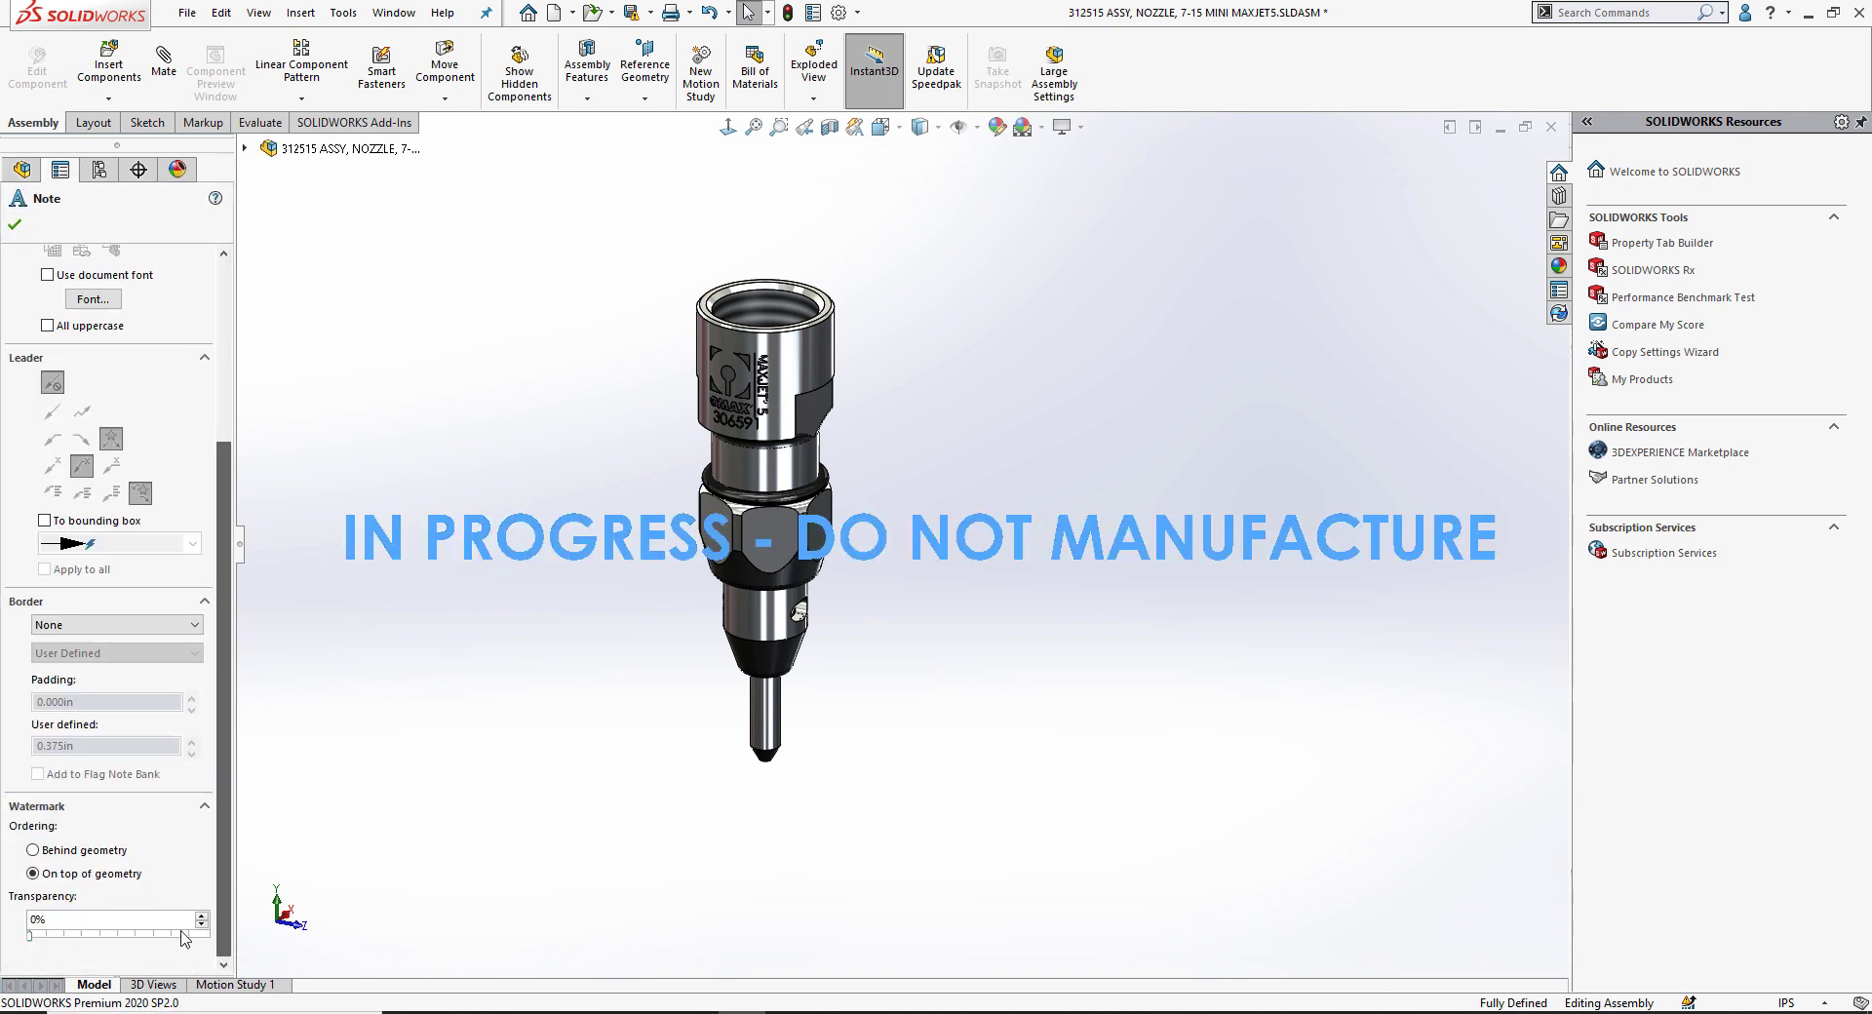
{"action": "left_click", "coordinate": [81, 854]}
{"action": "left_click_drag", "start_coordinate": [30, 937], "coordinate": [107, 936]}
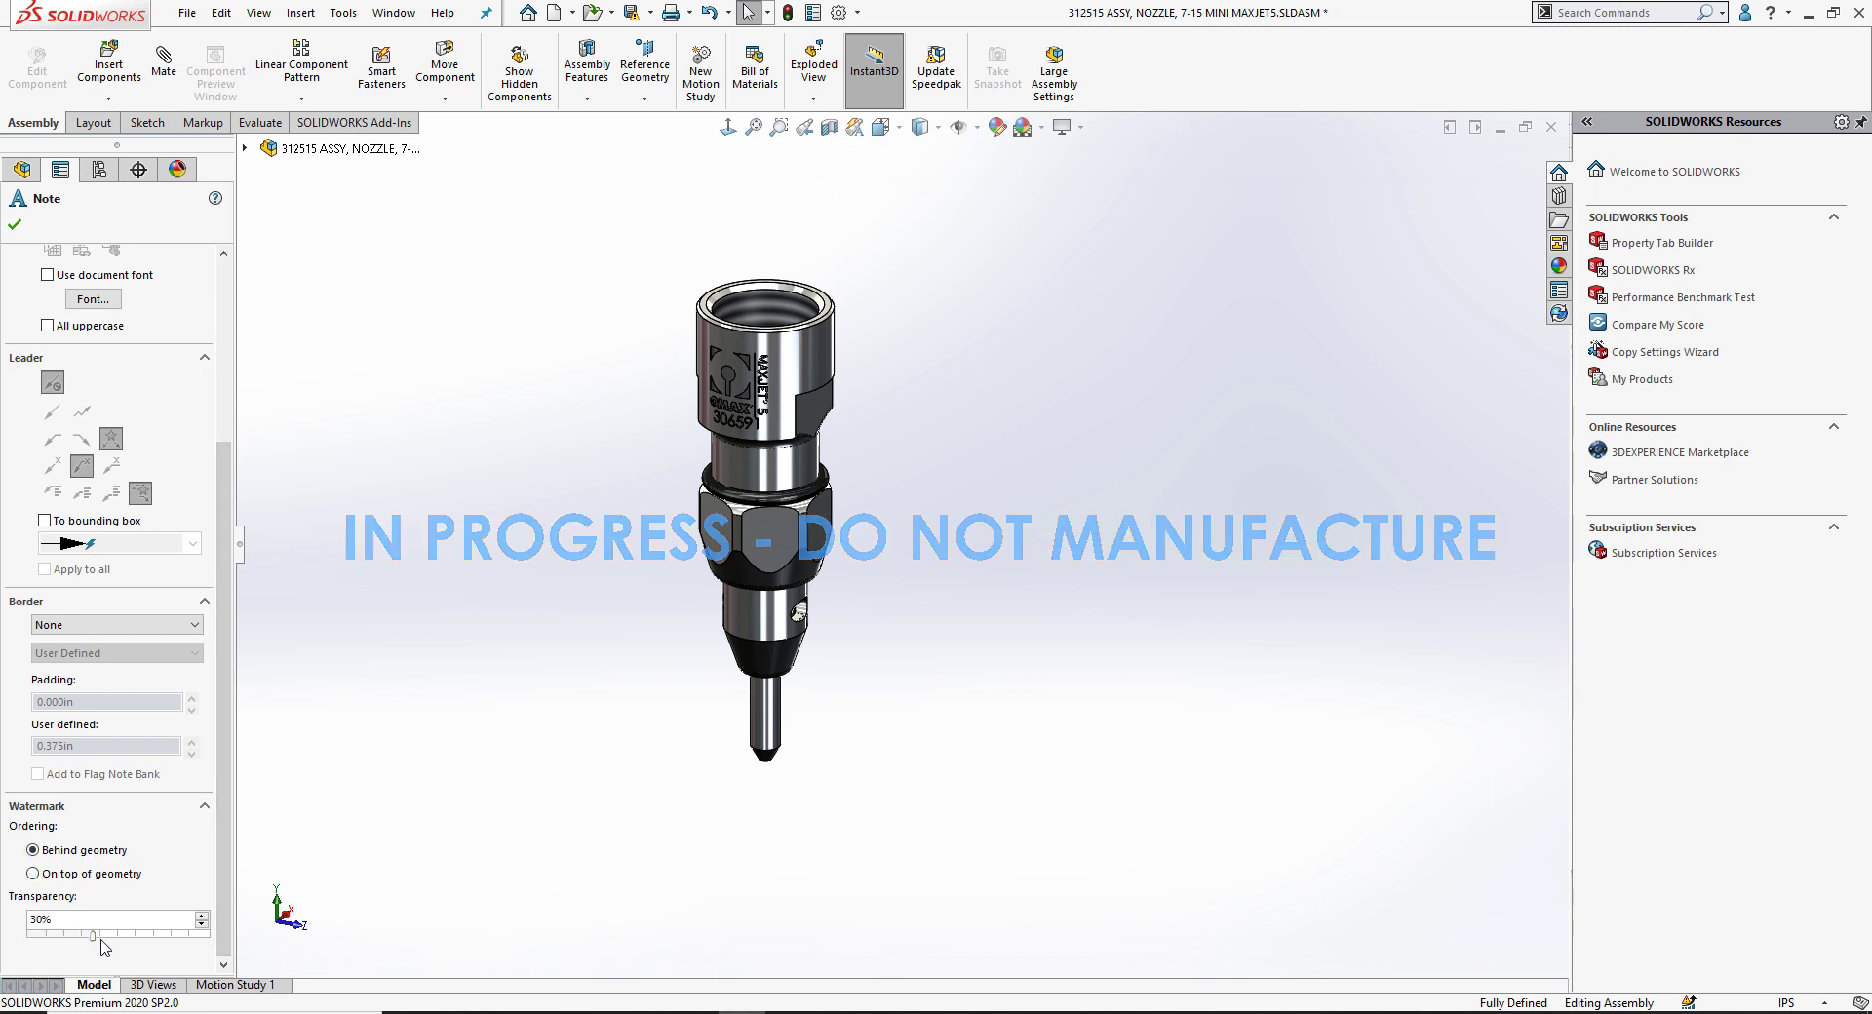
{"action": "left_click", "coordinate": [15, 223]}
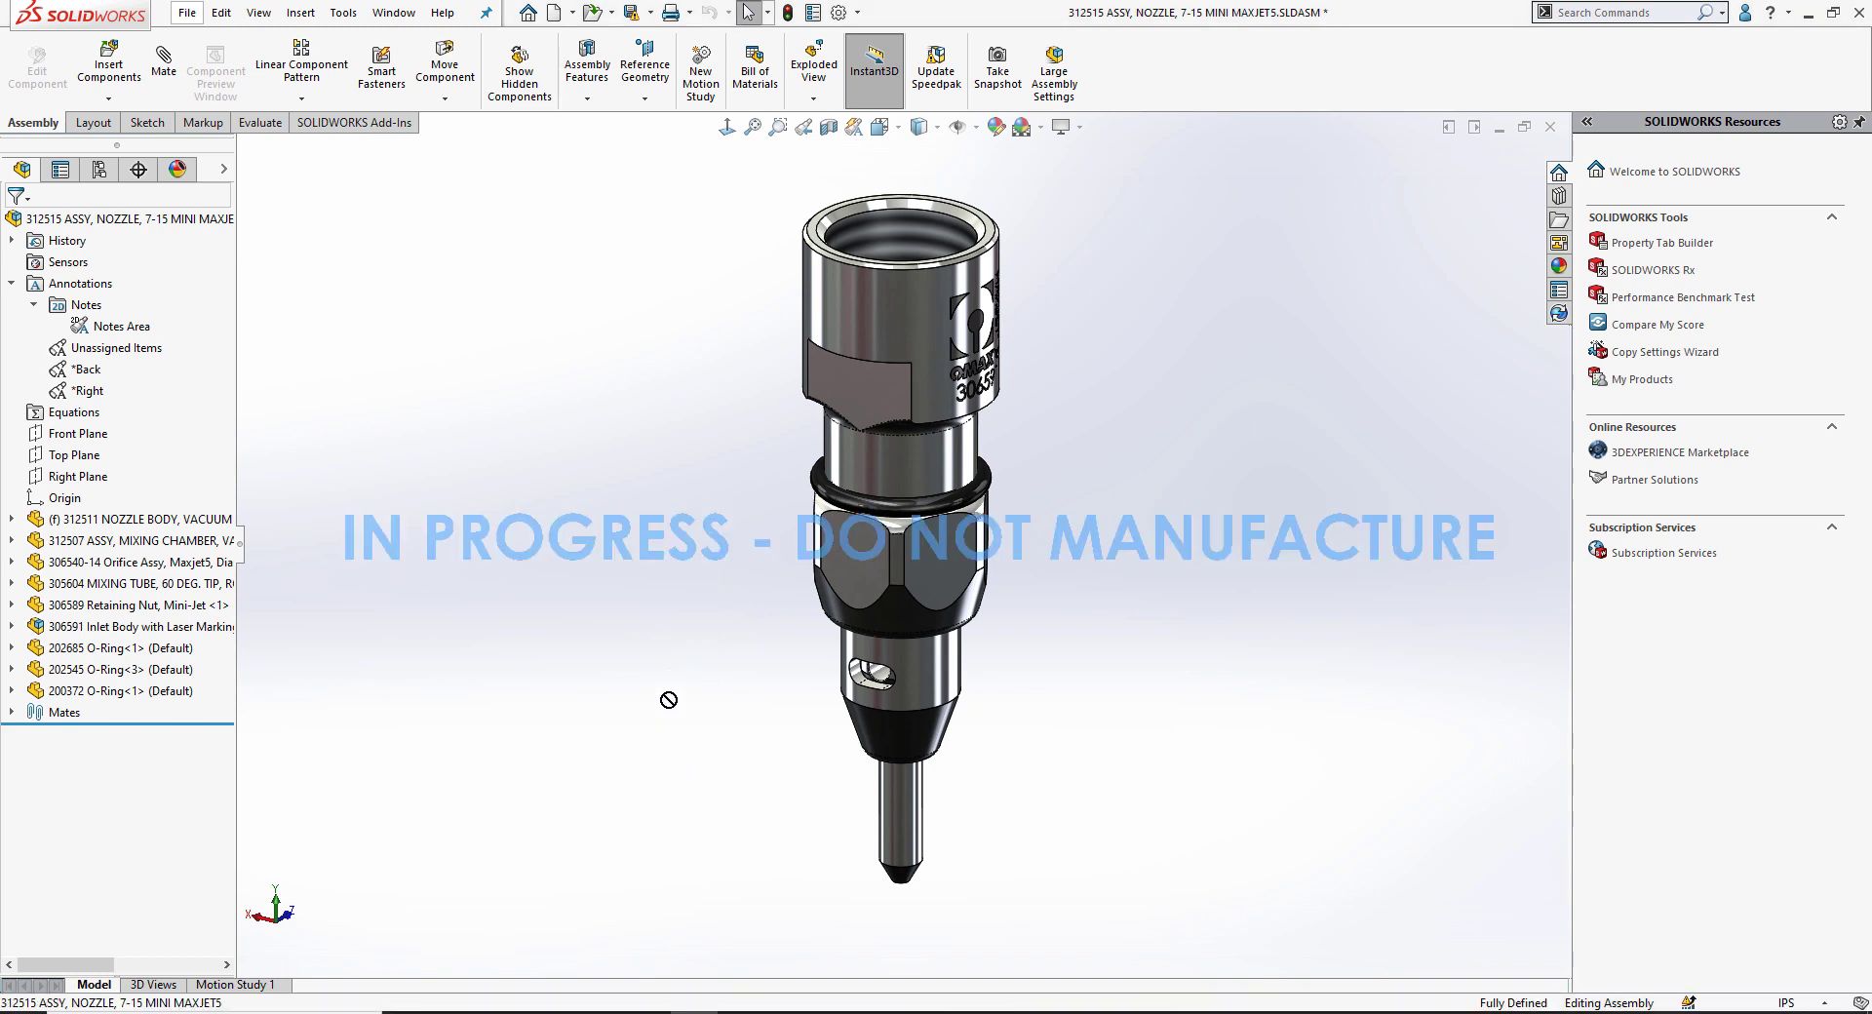
- Orbit the nozzle, switch to Right view, and activate the Unassigned Items annotation view
{"action": "mouse_move", "coordinate": [718, 727]}
{"action": "middle_mouse_down"}
{"action": "mouse_move", "coordinate": [968, 734]}
{"action": "mouse_move", "coordinate": [1010, 777]}
{"action": "mouse_move", "coordinate": [585, 773]}
{"action": "mouse_move", "coordinate": [994, 751]}
{"action": "mouse_move", "coordinate": [1169, 764]}
{"action": "mouse_move", "coordinate": [1066, 793]}
{"action": "middle_mouse_up"}
{"action": "key", "text": "Escape"}
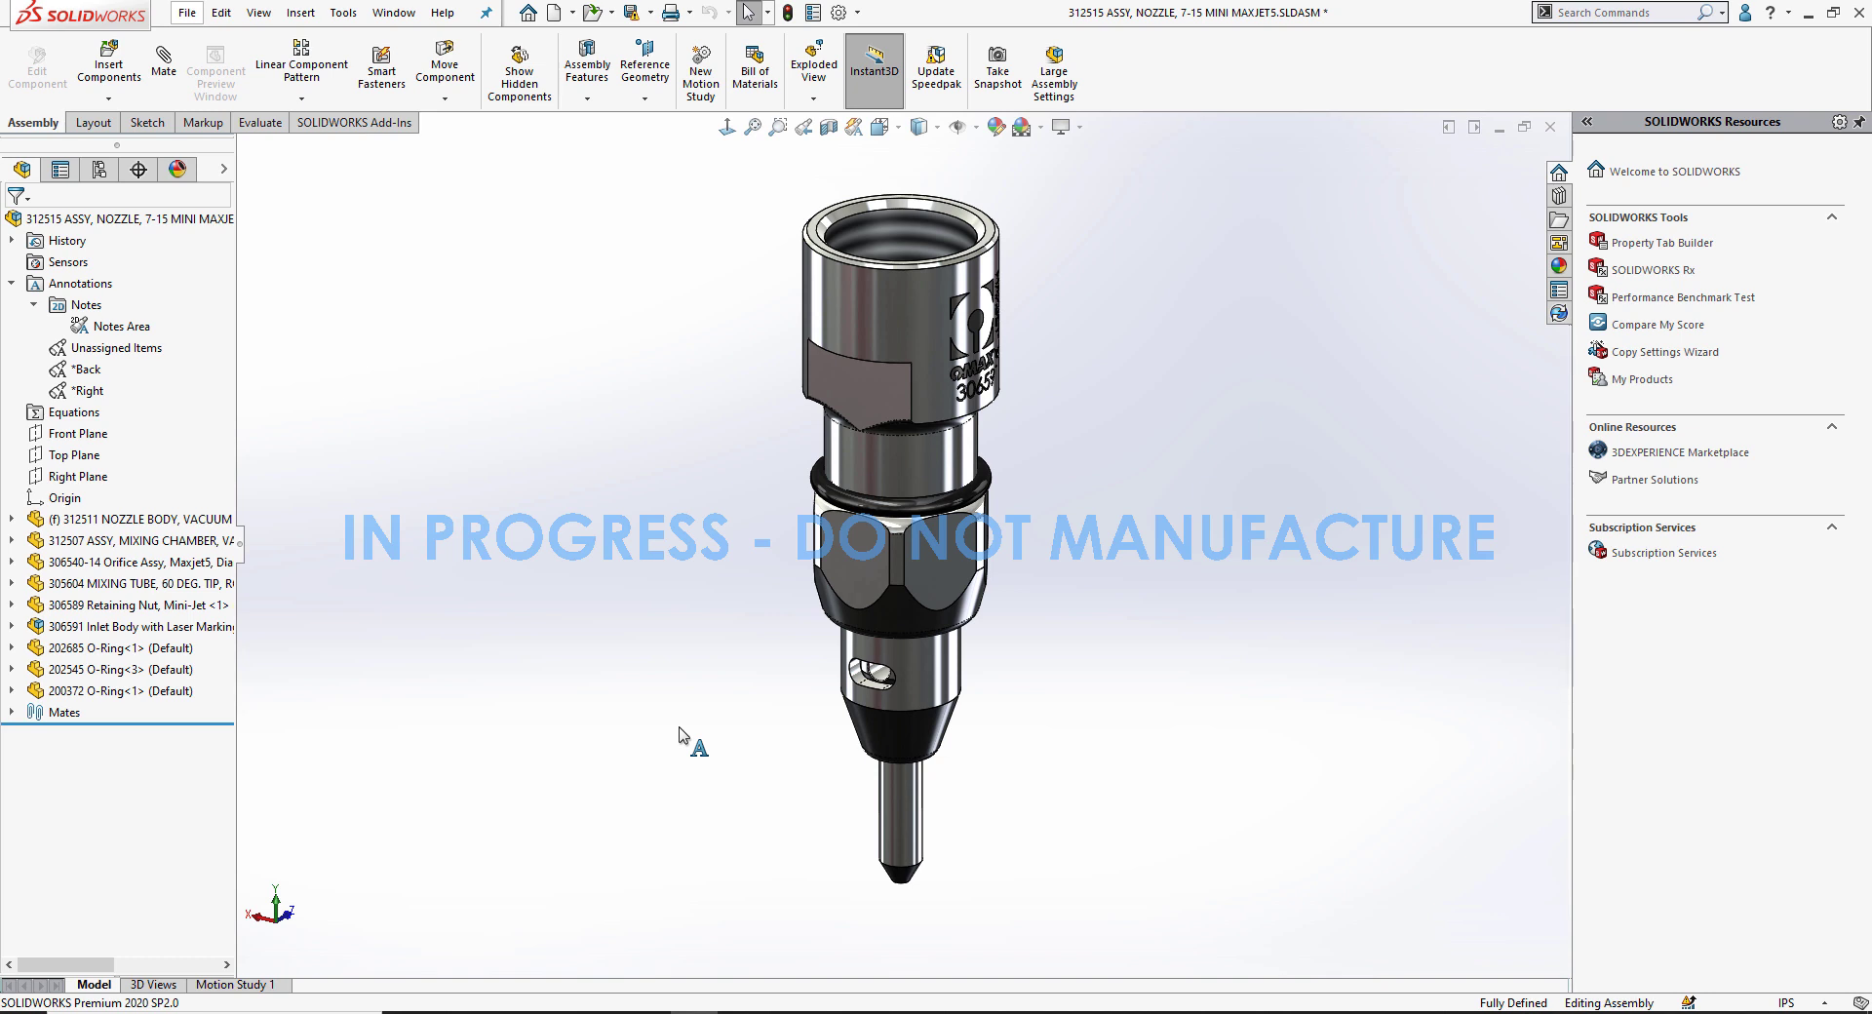
{"action": "key", "text": "ctrl+4"}
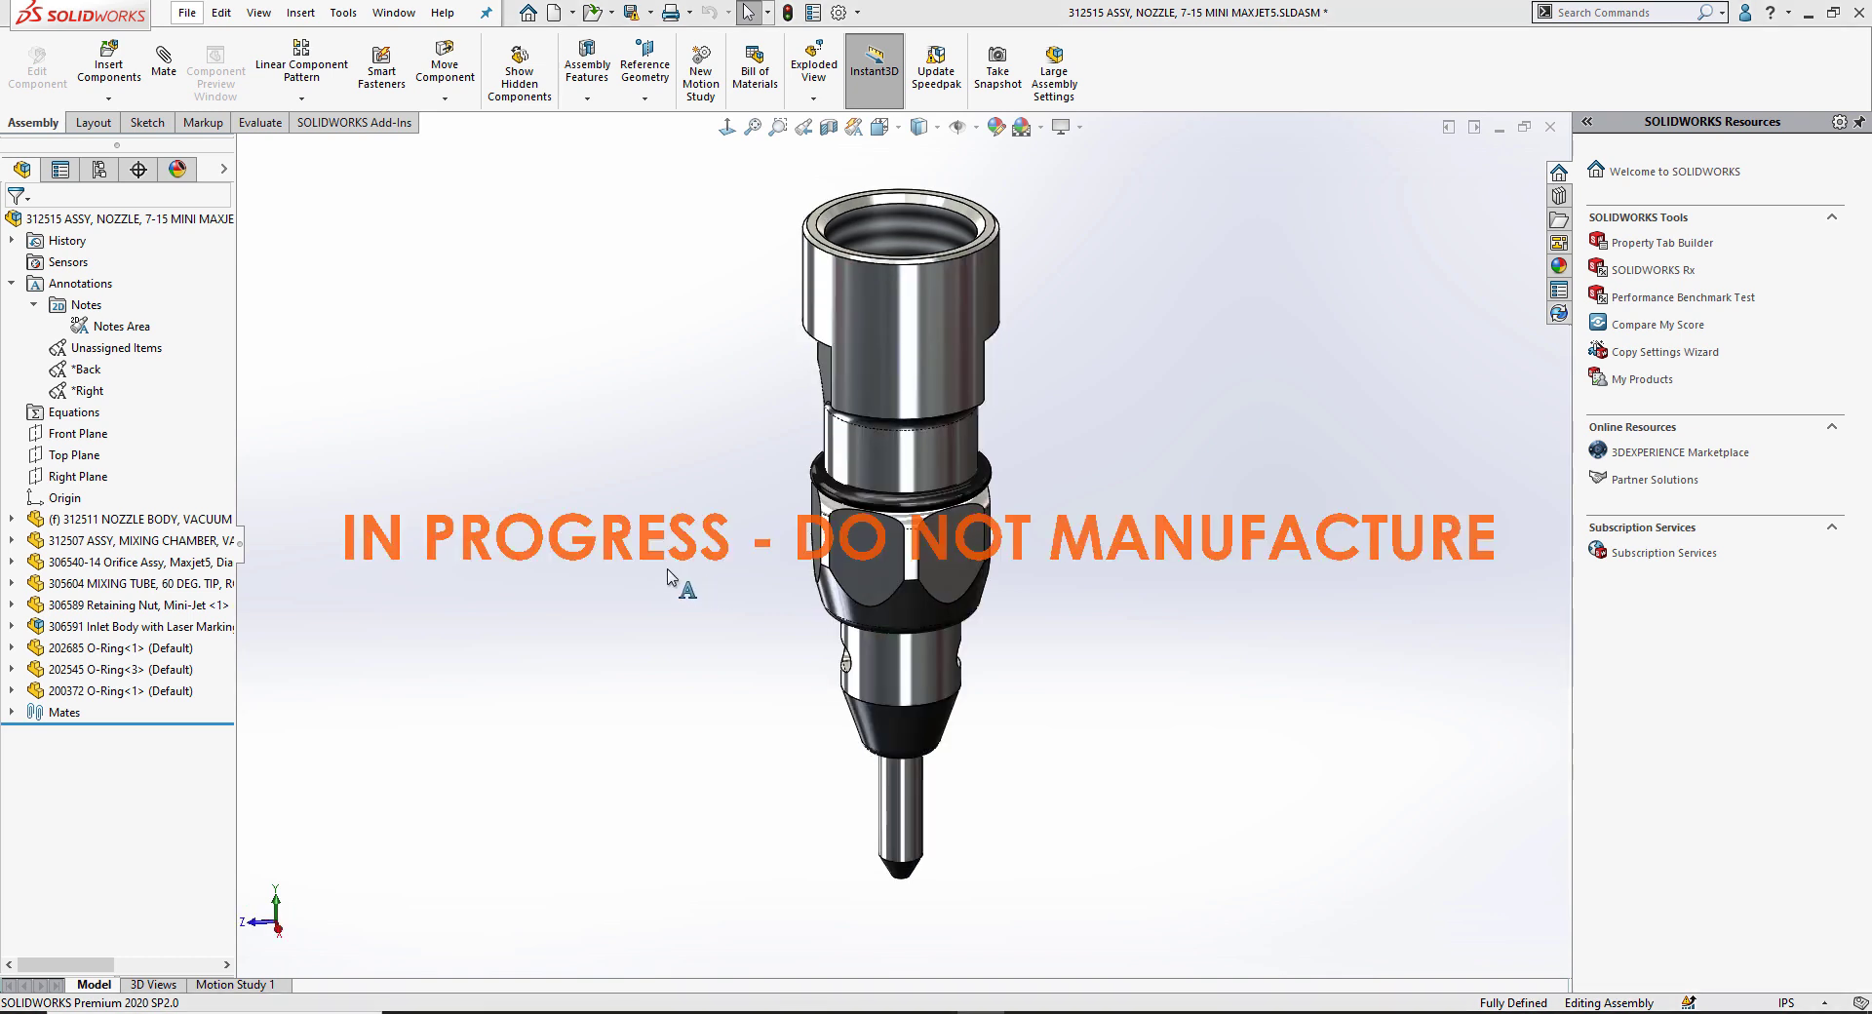
{"action": "right_click", "coordinate": [125, 347]}
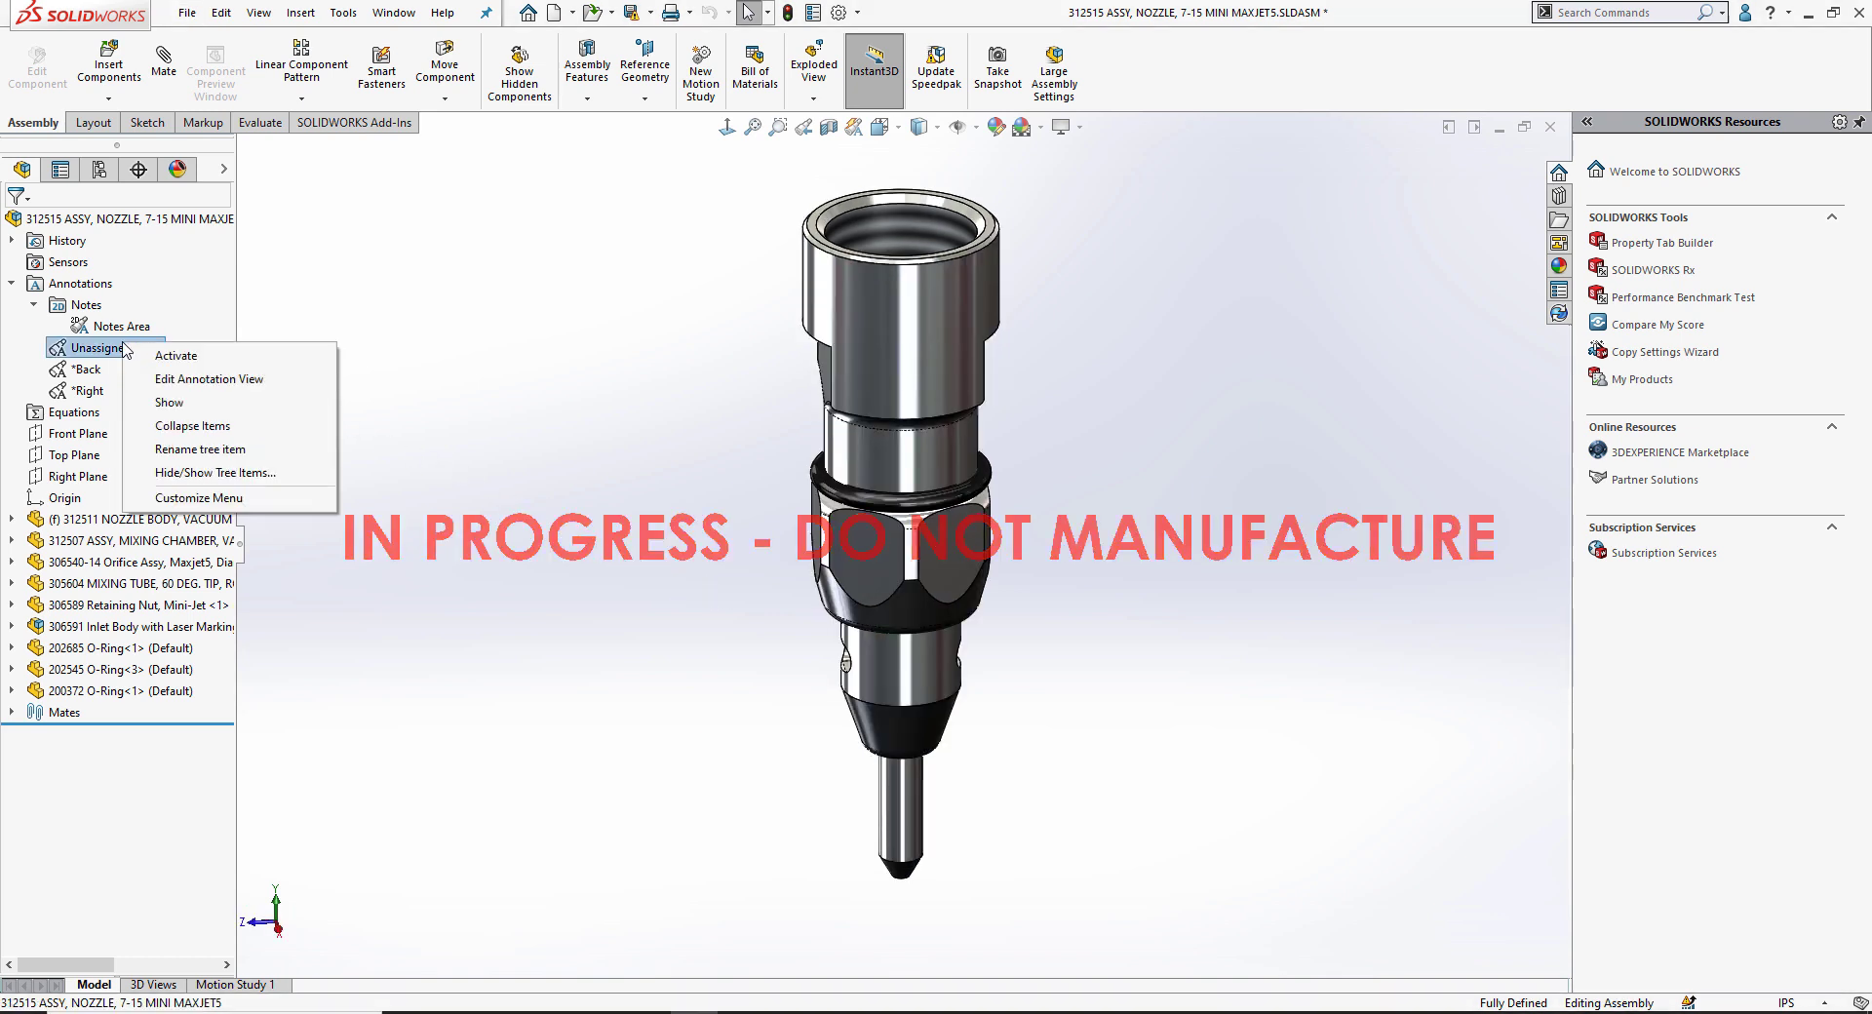
{"action": "left_click", "coordinate": [164, 357]}
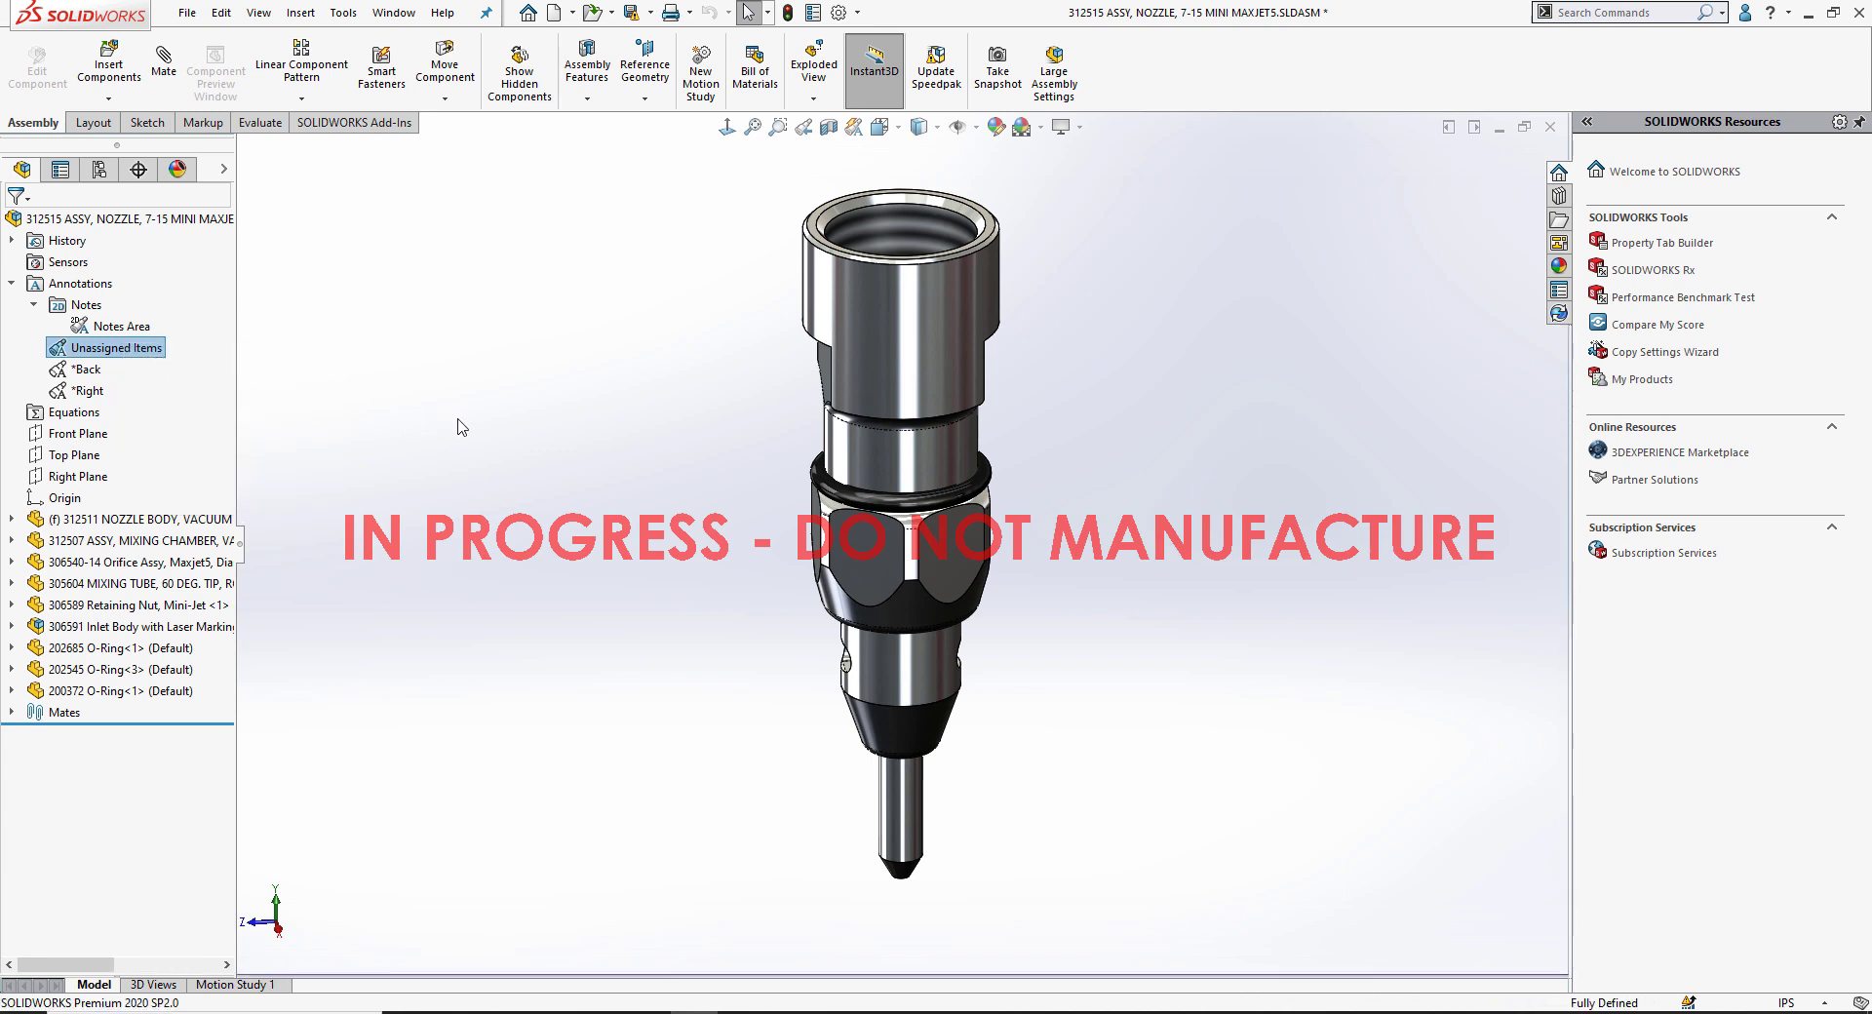
- Check WATERMARK in File Properties, then clear its value in the Custom Properties pane
{"action": "left_click", "coordinate": [813, 15]}
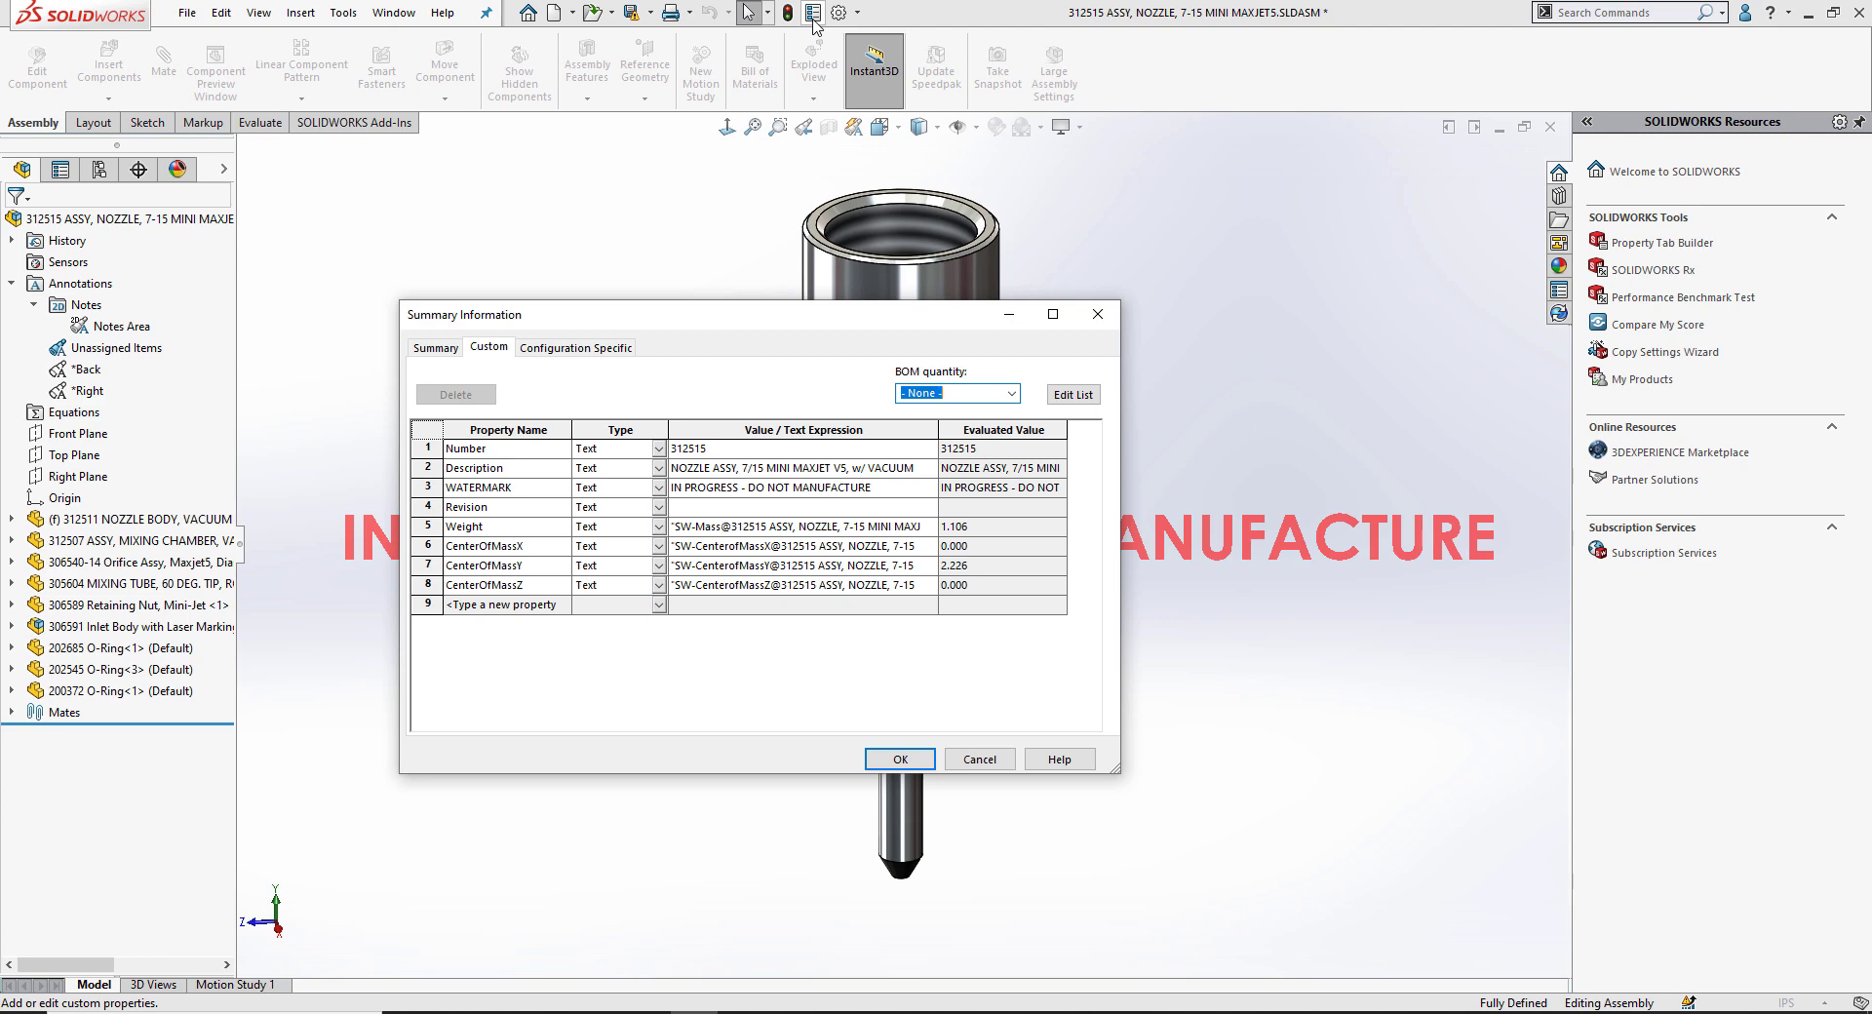
{"action": "left_click", "coordinate": [1098, 314]}
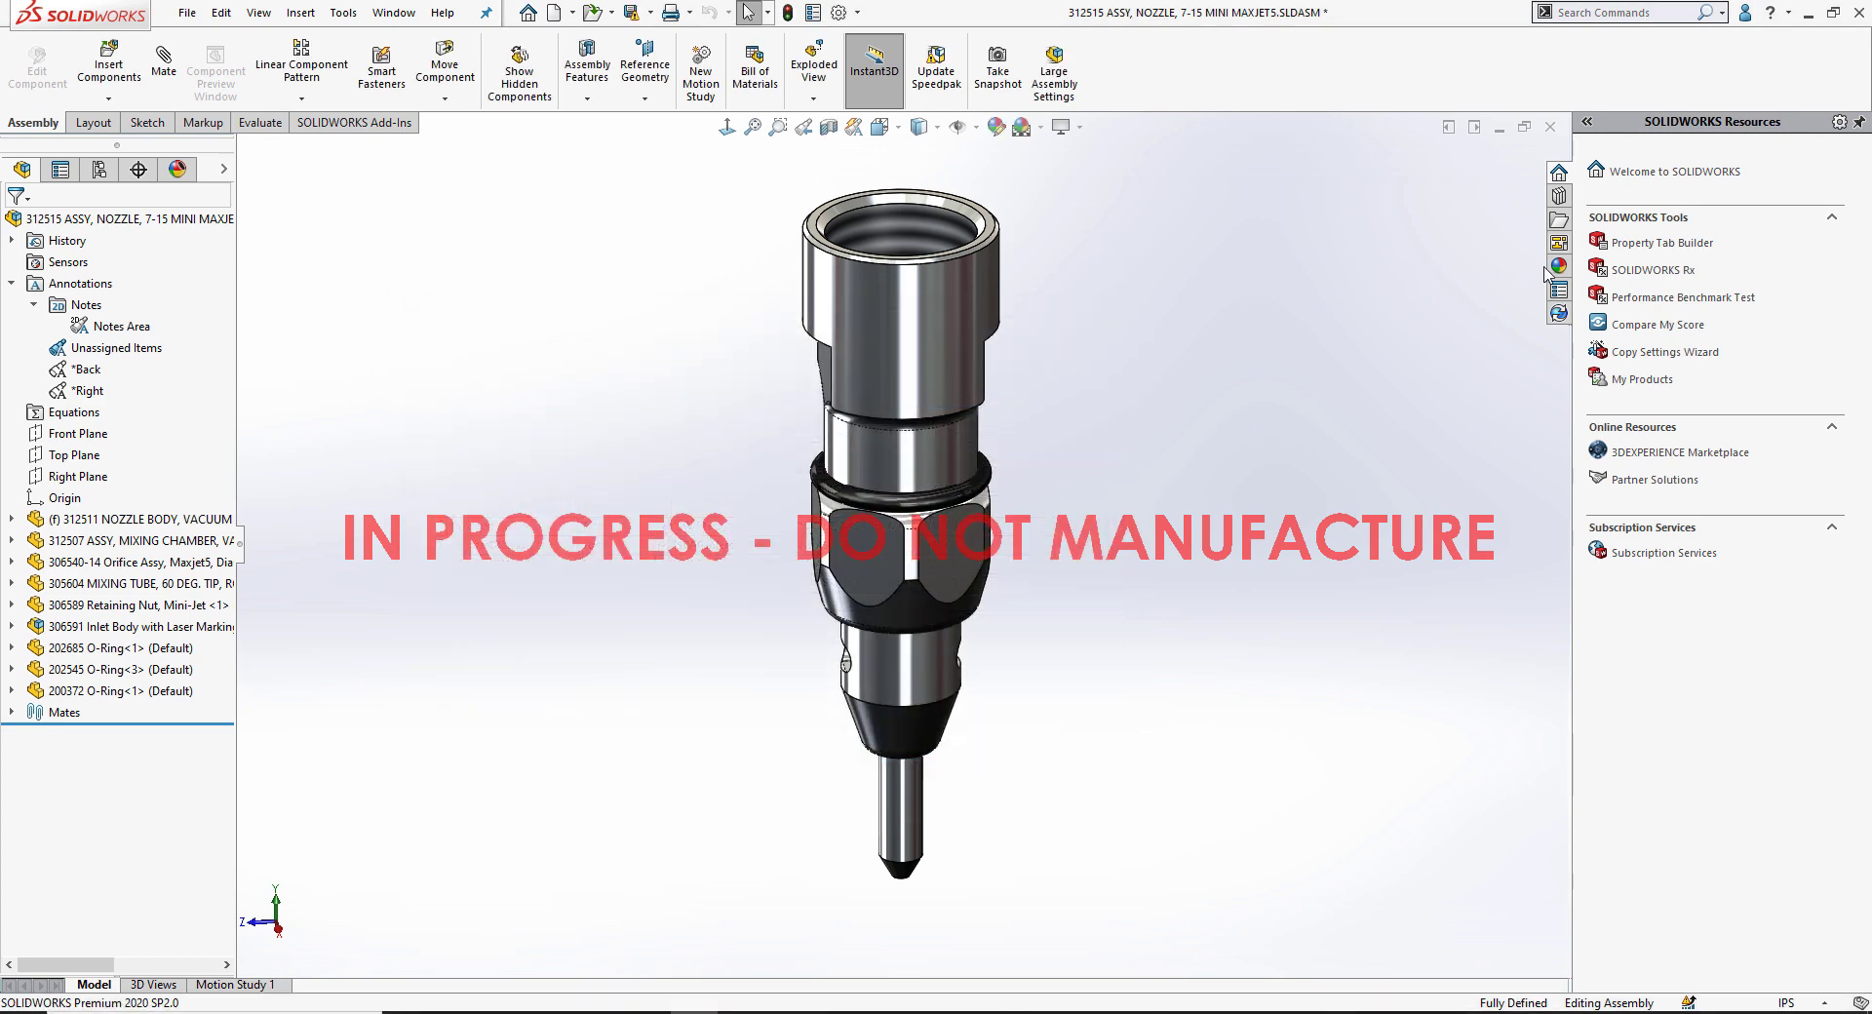
{"action": "left_click", "coordinate": [1562, 298]}
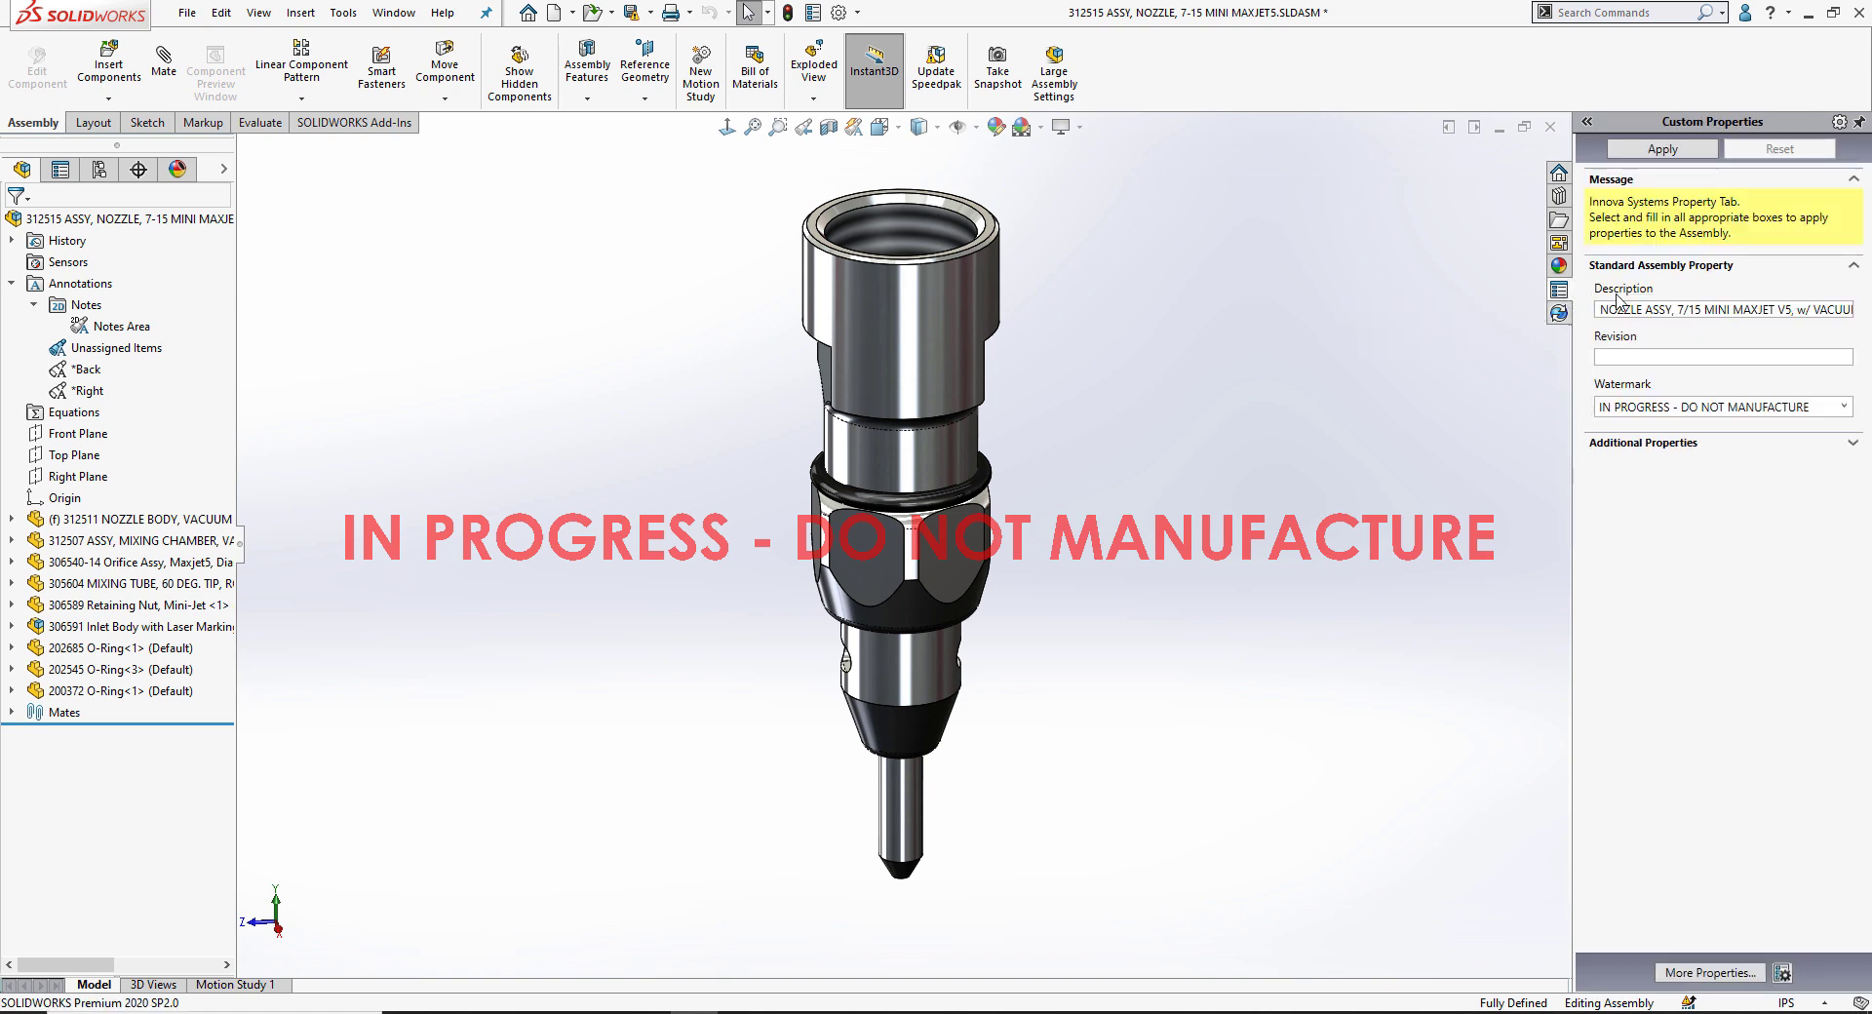
{"action": "triple_click", "coordinate": [1754, 404]}
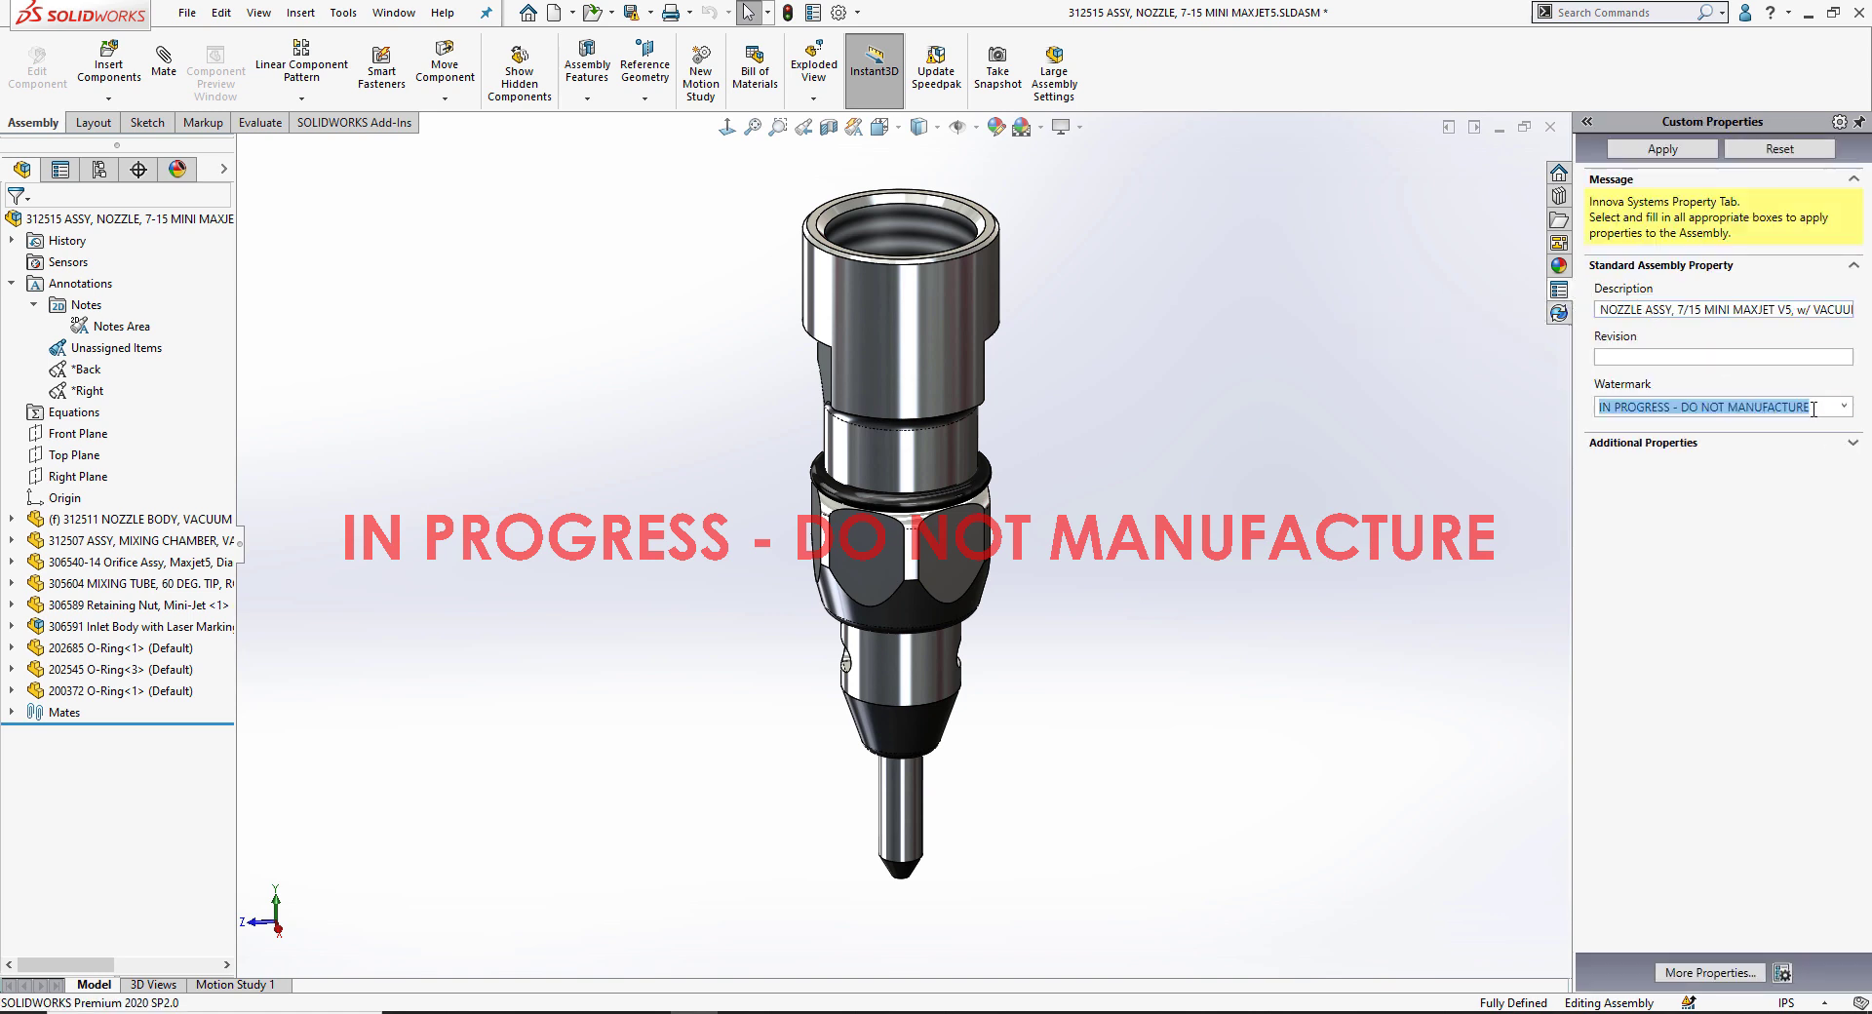
{"action": "key", "text": "BackSpace"}
{"action": "left_click", "coordinate": [1646, 153]}
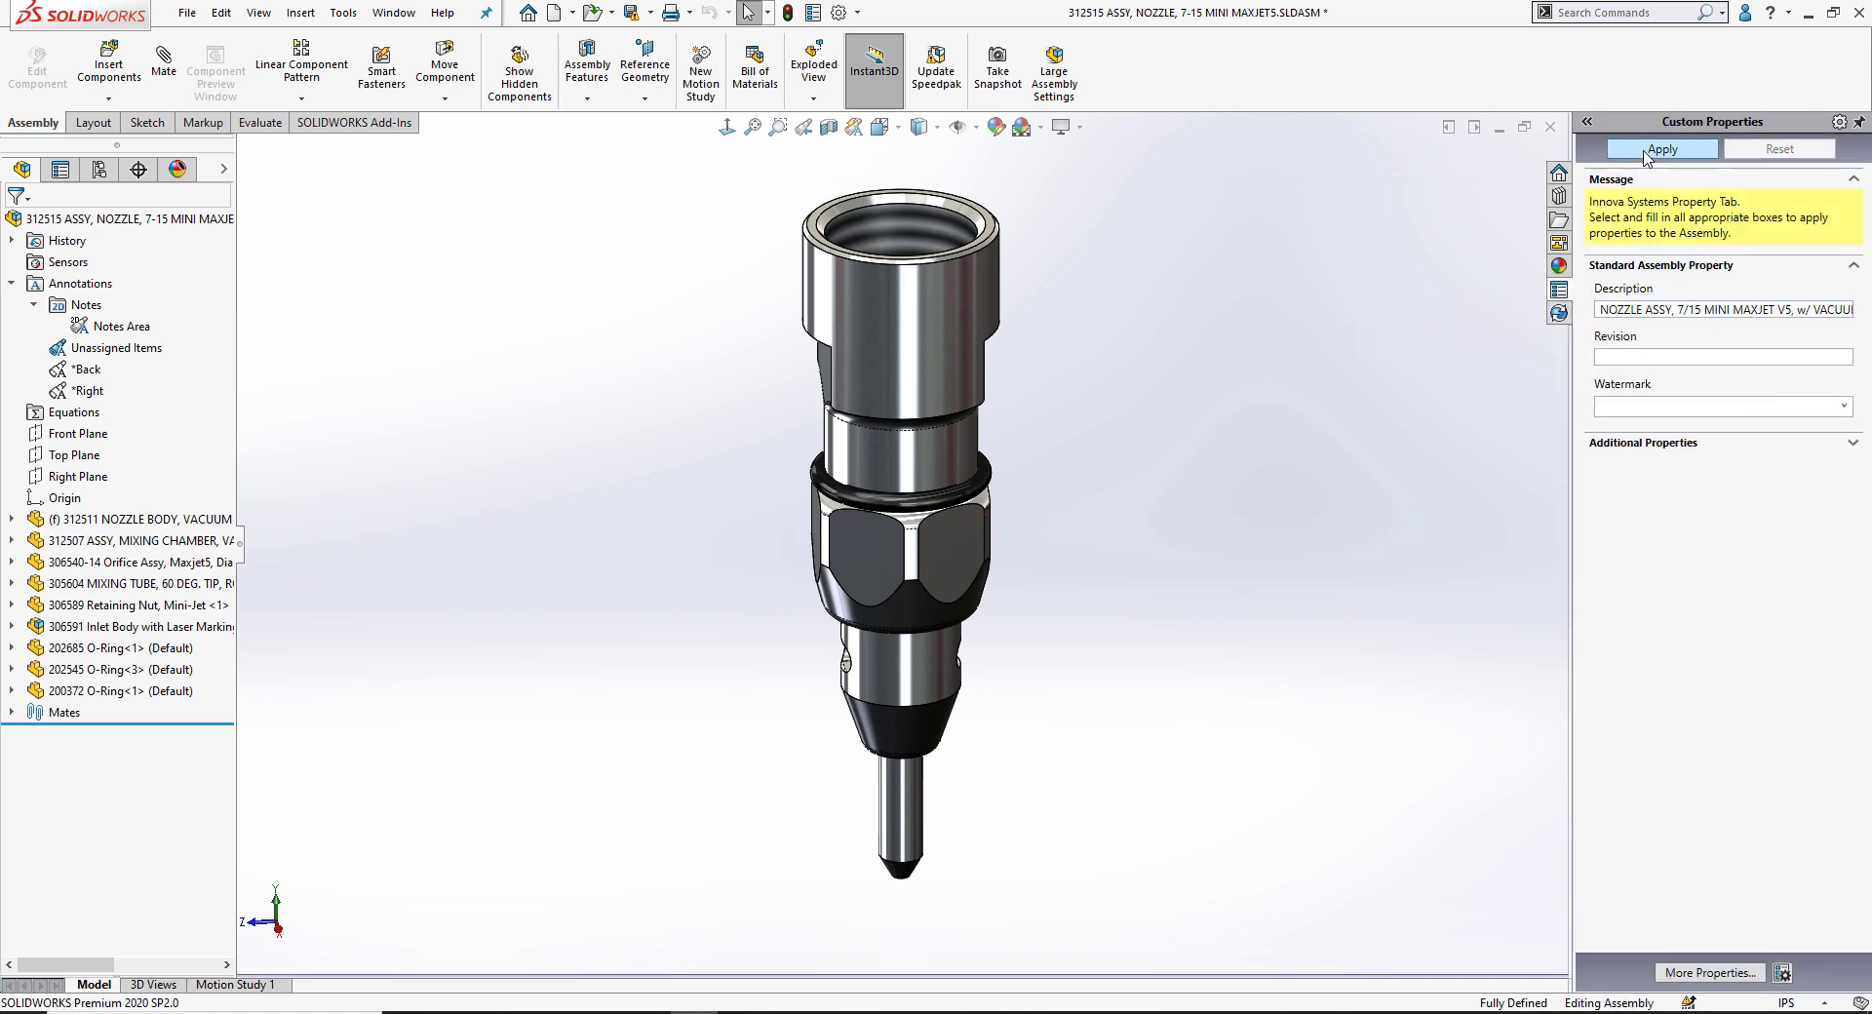
- Reselect 'IN PROGRESS - DO NOT MANUFACTURE' as the Watermark value and apply it
{"action": "left_click", "coordinate": [1844, 406]}
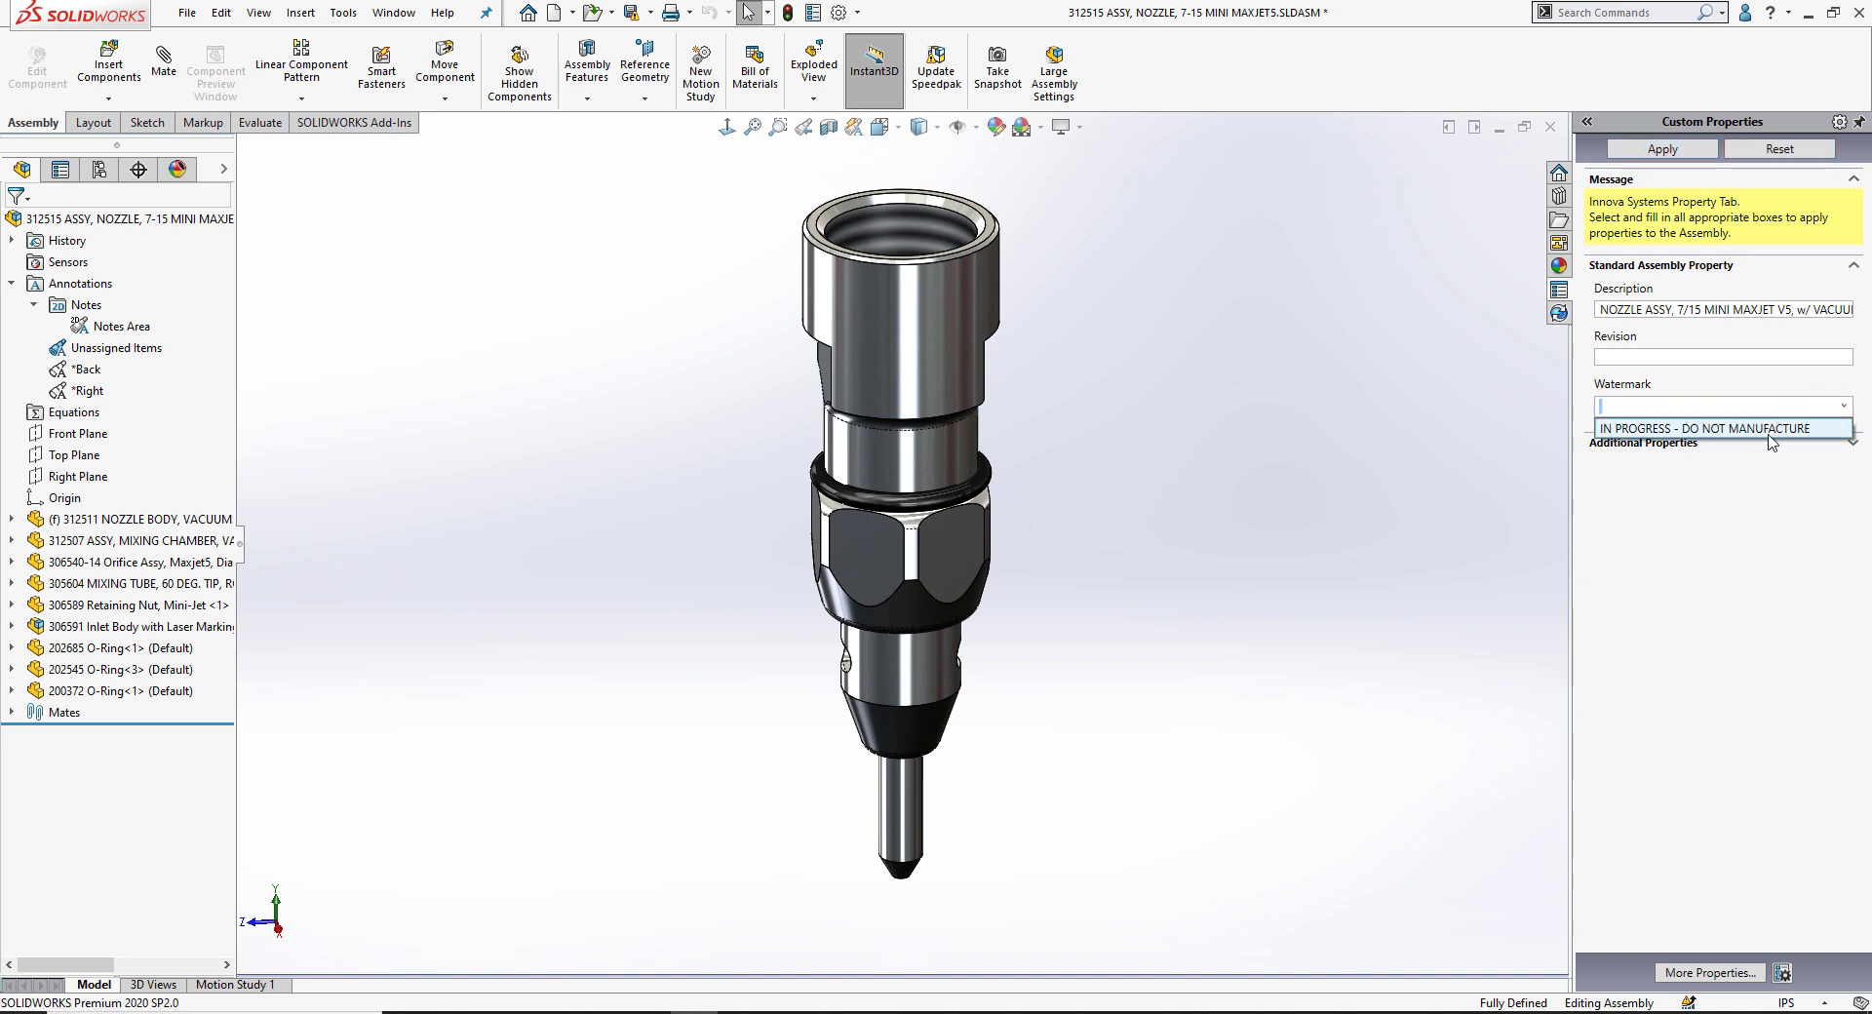
{"action": "left_click", "coordinate": [1772, 430]}
{"action": "left_click", "coordinate": [1647, 153]}
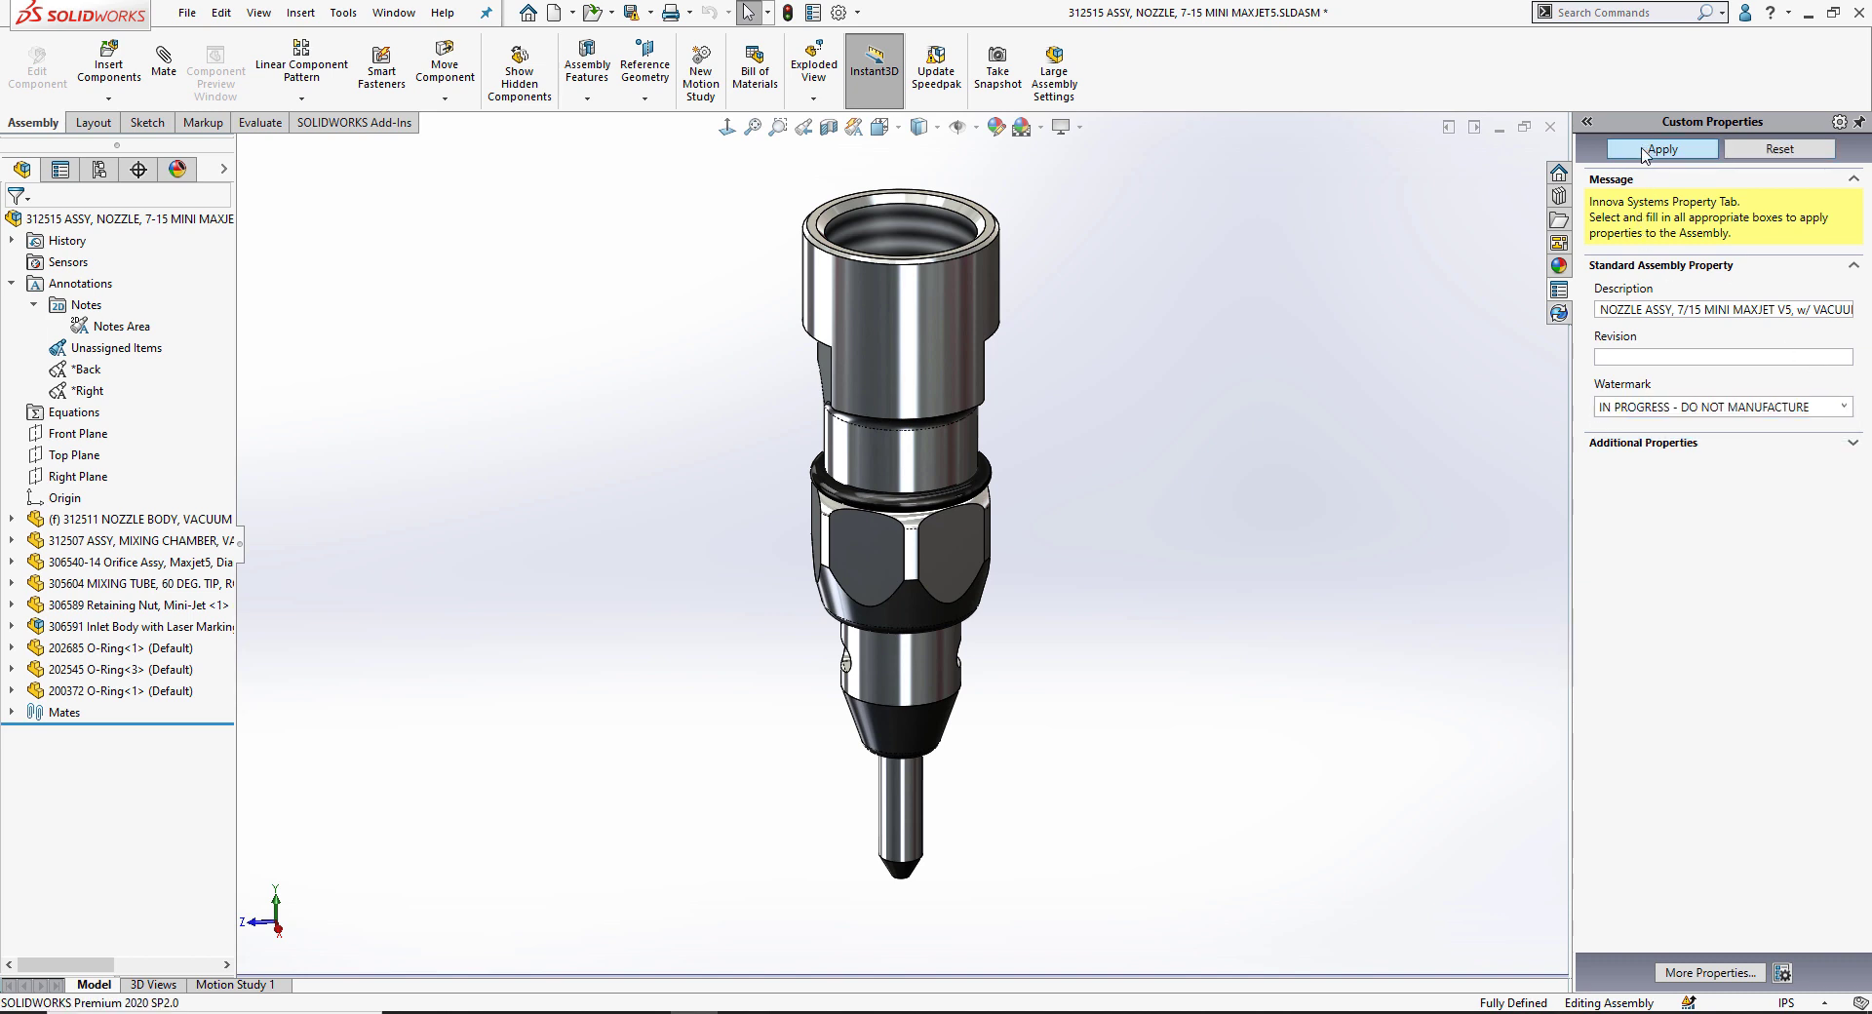